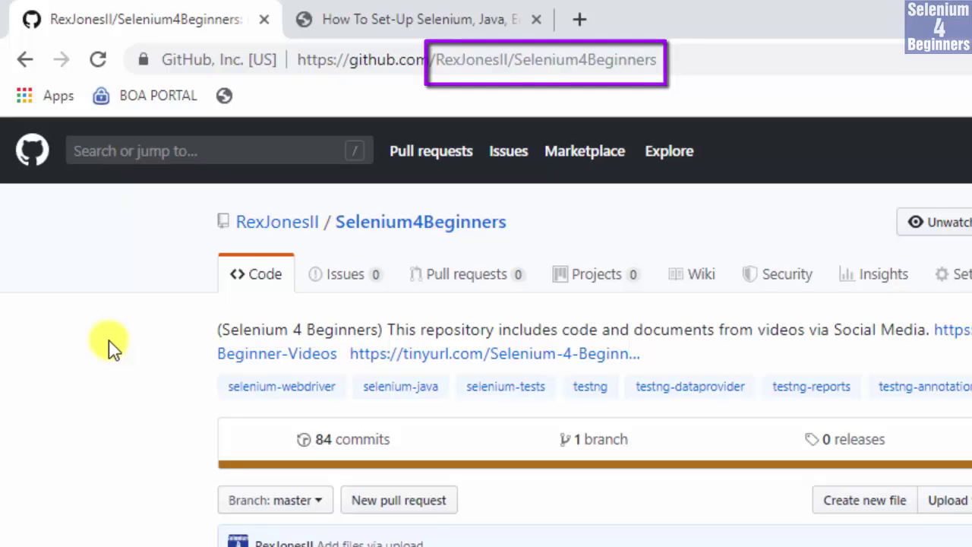
Switch to the page about setting up Selenium and Java
{"action": "left_click", "coordinate": [410, 25]}
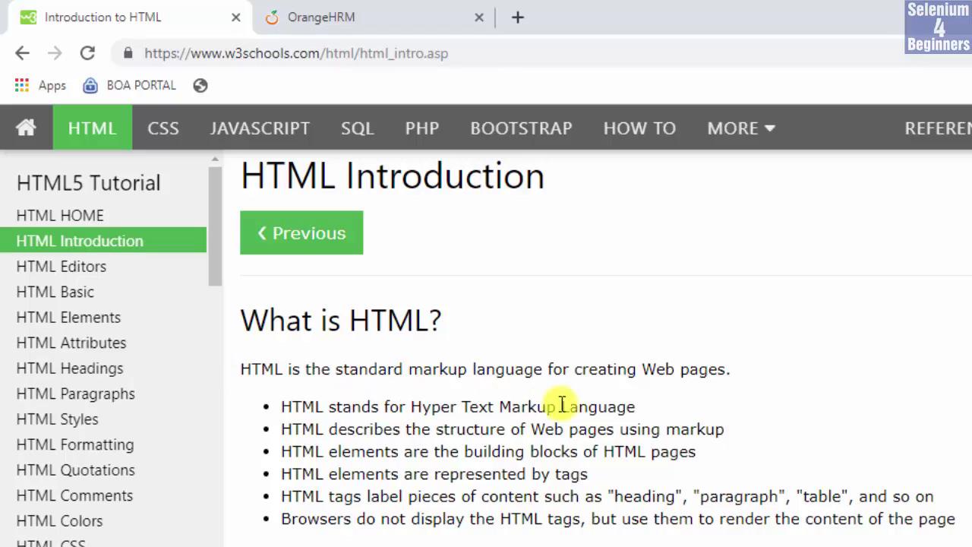
Open the HTML Introduction lesson's example in the Tryit editor and narrow the code pane to give the result more room
{"action": "left_click_drag", "start_coordinate": [644, 409], "coordinate": [410, 406]}
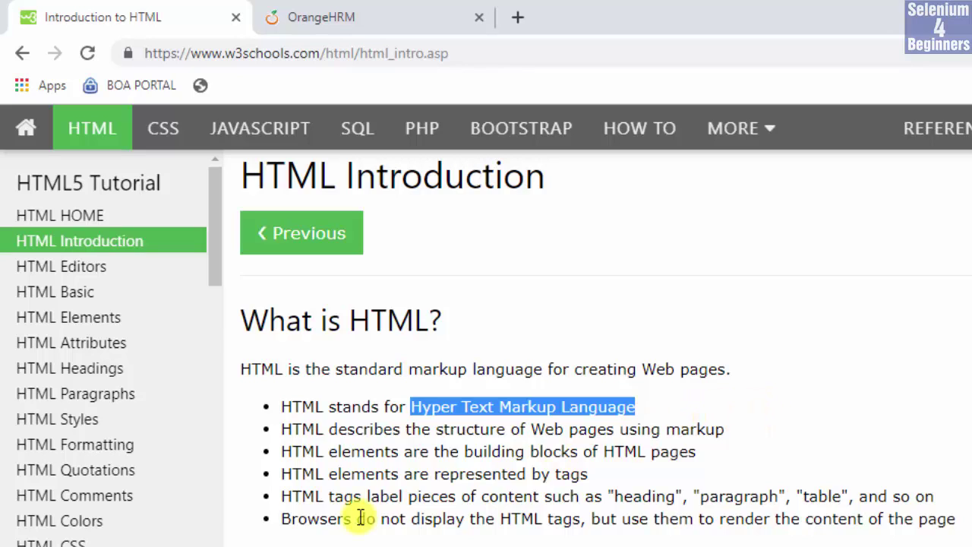
{"action": "scroll", "coordinate": [361, 520], "scroll_direction": "down", "scroll_amount": 1}
{"action": "scroll", "coordinate": [361, 520], "scroll_direction": "down", "scroll_amount": 4}
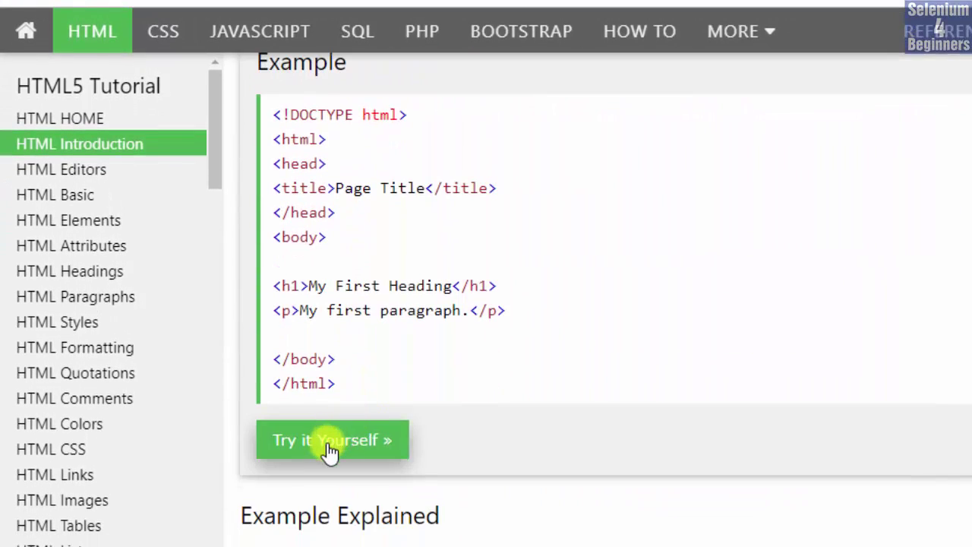
{"action": "left_click", "coordinate": [328, 536]}
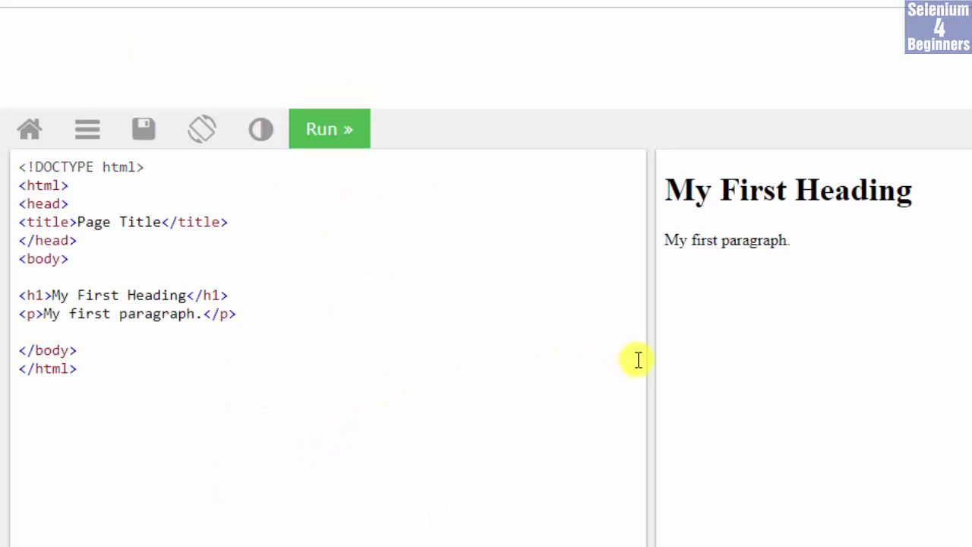
{"action": "left_click", "coordinate": [644, 359]}
{"action": "left_click_drag", "start_coordinate": [645, 359], "coordinate": [386, 341]}
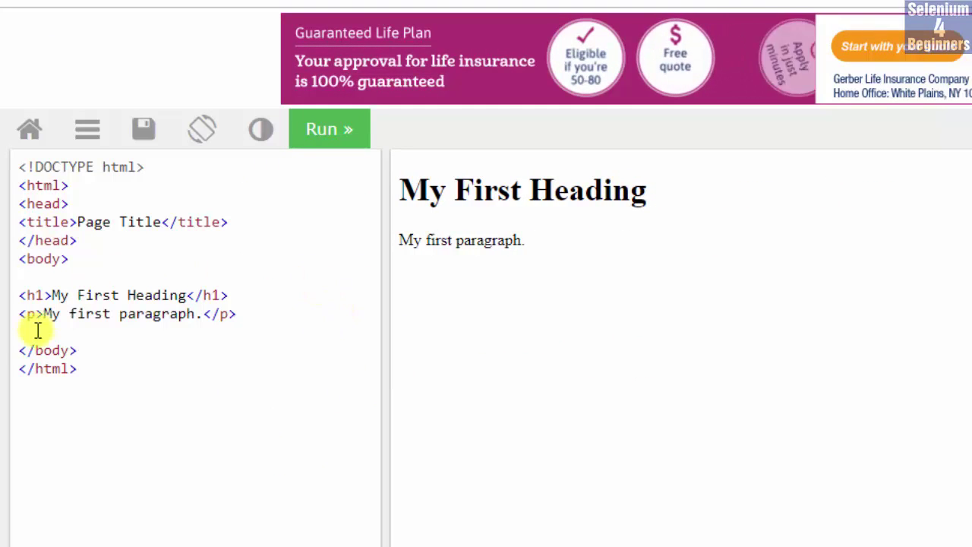
Indent the head and body blocks one level inside html, and the title, heading and paragraph lines one level further
{"action": "left_click_drag", "start_coordinate": [86, 355], "coordinate": [13, 202]}
{"action": "key", "text": "Tab"}
{"action": "left_click", "coordinate": [33, 222]}
{"action": "key", "text": "Tab"}
{"action": "left_click_drag", "start_coordinate": [34, 295], "coordinate": [262, 319]}
{"action": "key", "text": "Tab"}
Remove the blank lines after the opening body tag and after the paragraph line
{"action": "left_click", "coordinate": [115, 257]}
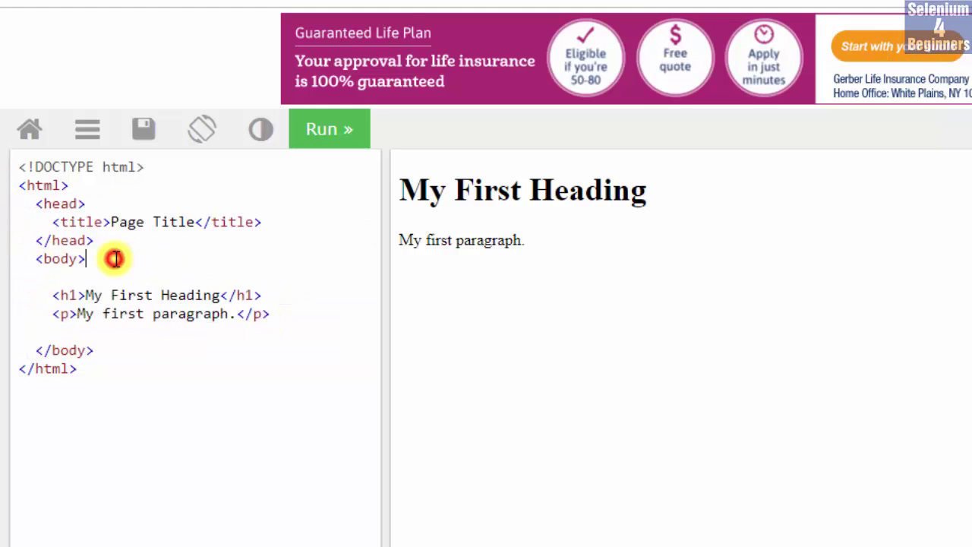
{"action": "key", "text": "Delete"}
{"action": "left_click", "coordinate": [293, 297]}
{"action": "key", "text": "Delete"}
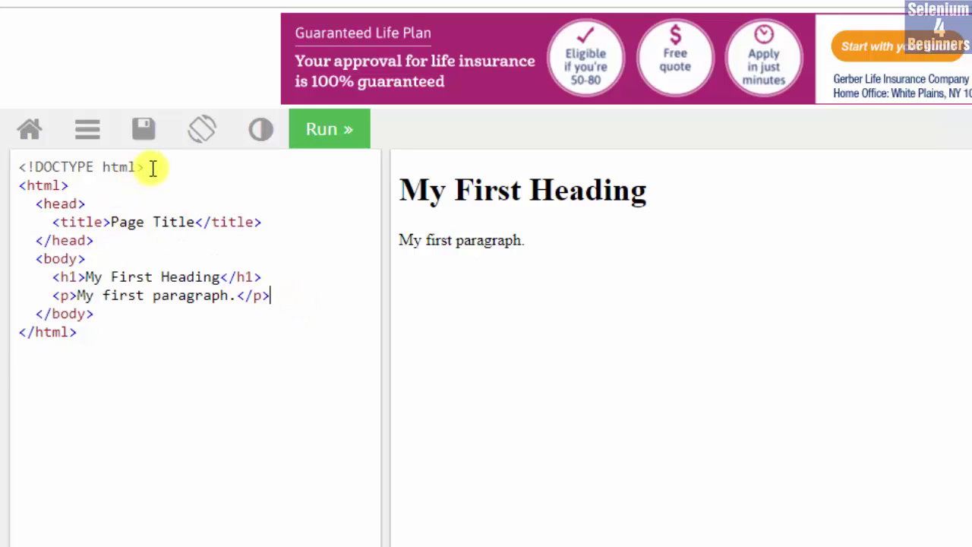
Highlight the DOCTYPE declaration and the opening html, head, title, body and h1 tags in turn to examine the page structure
{"action": "left_click_drag", "start_coordinate": [151, 167], "coordinate": [18, 165]}
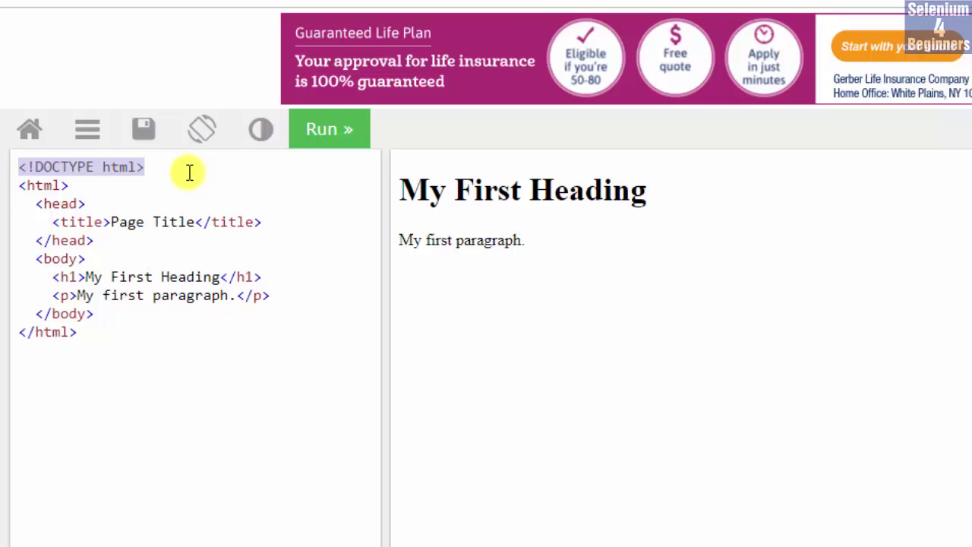
{"action": "left_click_drag", "start_coordinate": [84, 185], "coordinate": [13, 196]}
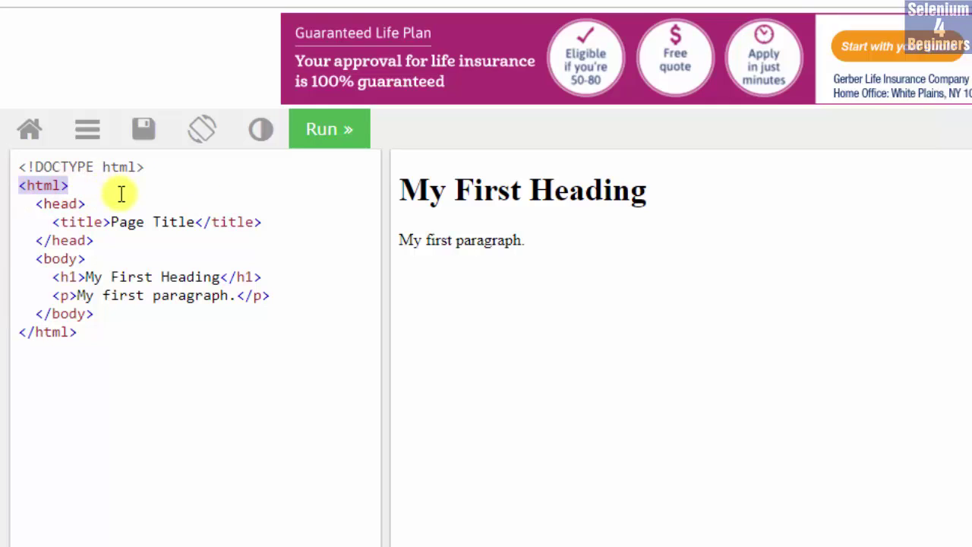
{"action": "left_click_drag", "start_coordinate": [91, 203], "coordinate": [35, 203]}
{"action": "left_click_drag", "start_coordinate": [106, 222], "coordinate": [48, 220]}
{"action": "left_click_drag", "start_coordinate": [90, 258], "coordinate": [31, 256]}
{"action": "left_click_drag", "start_coordinate": [85, 277], "coordinate": [50, 293]}
Go through the opening html, head, title, body and h1 tags once more, highlighting each one
{"action": "left_click_drag", "start_coordinate": [87, 187], "coordinate": [17, 191]}
{"action": "left_click_drag", "start_coordinate": [93, 204], "coordinate": [34, 205]}
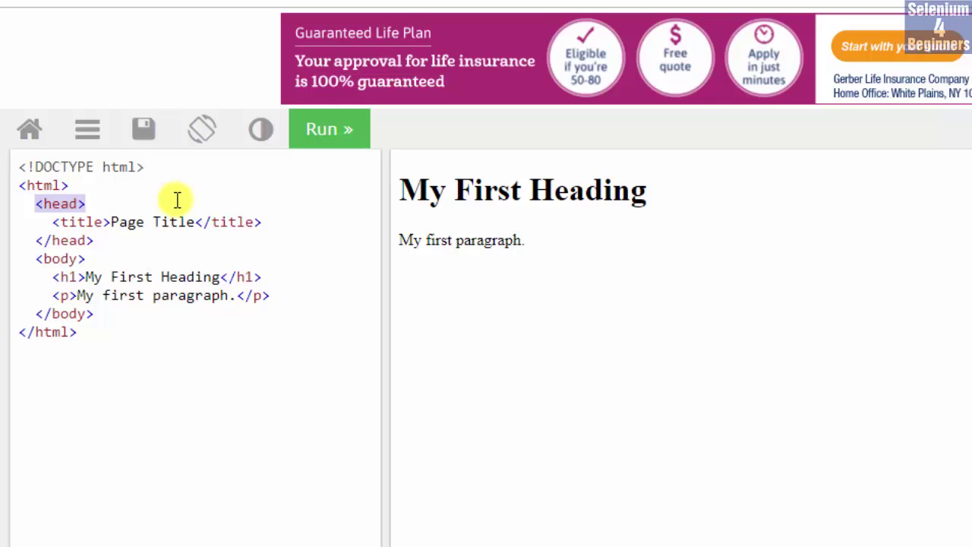
{"action": "left_click_drag", "start_coordinate": [110, 222], "coordinate": [52, 222]}
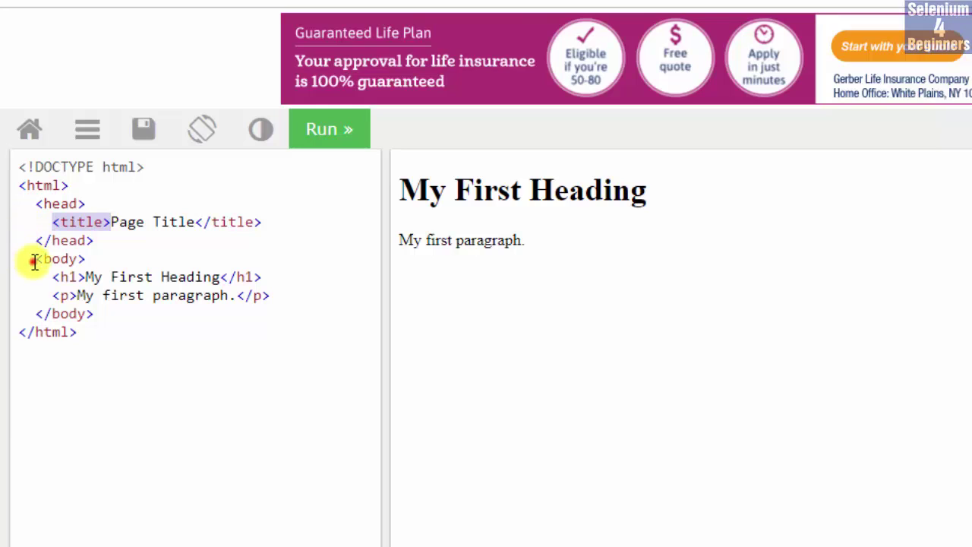
{"action": "left_click_drag", "start_coordinate": [31, 259], "coordinate": [96, 259]}
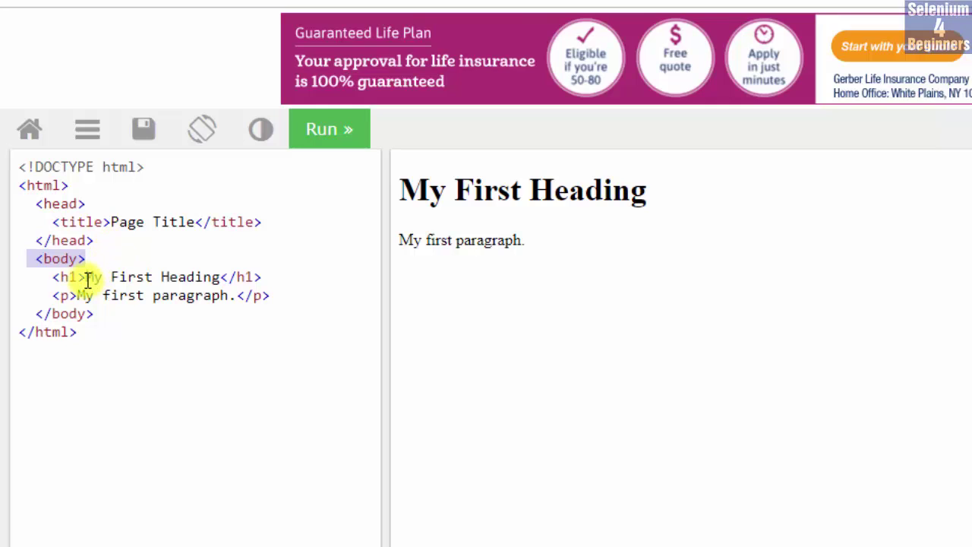
{"action": "left_click_drag", "start_coordinate": [84, 277], "coordinate": [51, 277]}
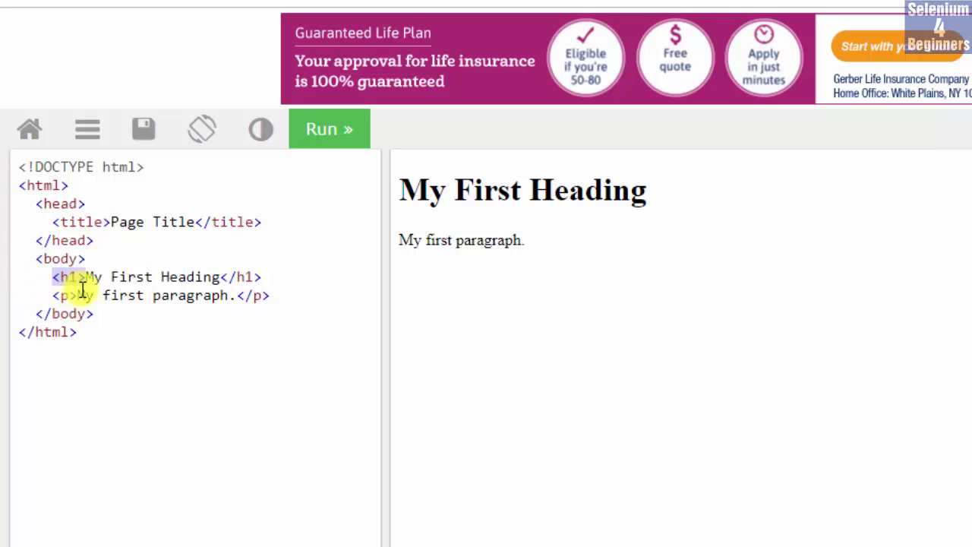
Duplicate the h1 line below itself as an h2 reading "My Second Heading" and run the code to check the new heading
{"action": "left_click_drag", "start_coordinate": [81, 294], "coordinate": [268, 277]}
{"action": "key", "text": "ctrl+c"}
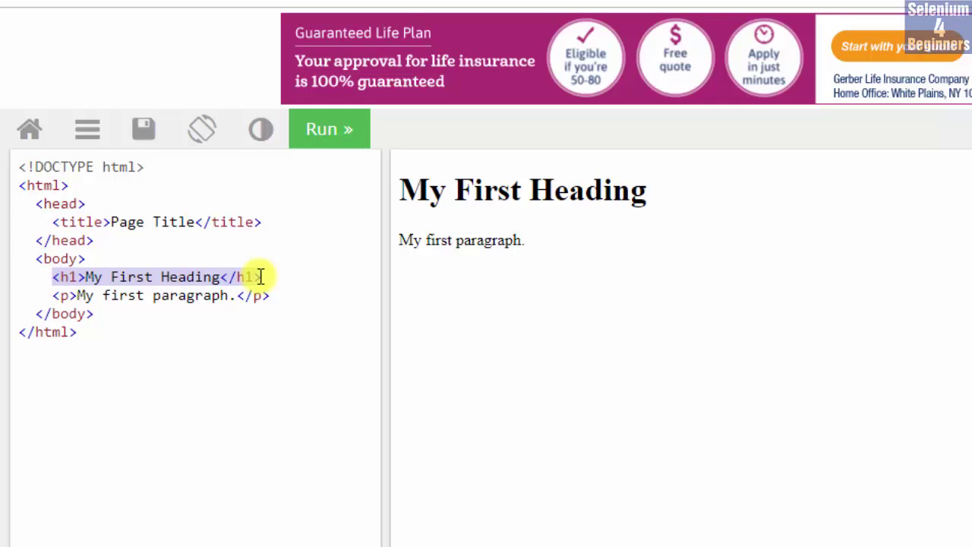
{"action": "left_click", "coordinate": [273, 277]}
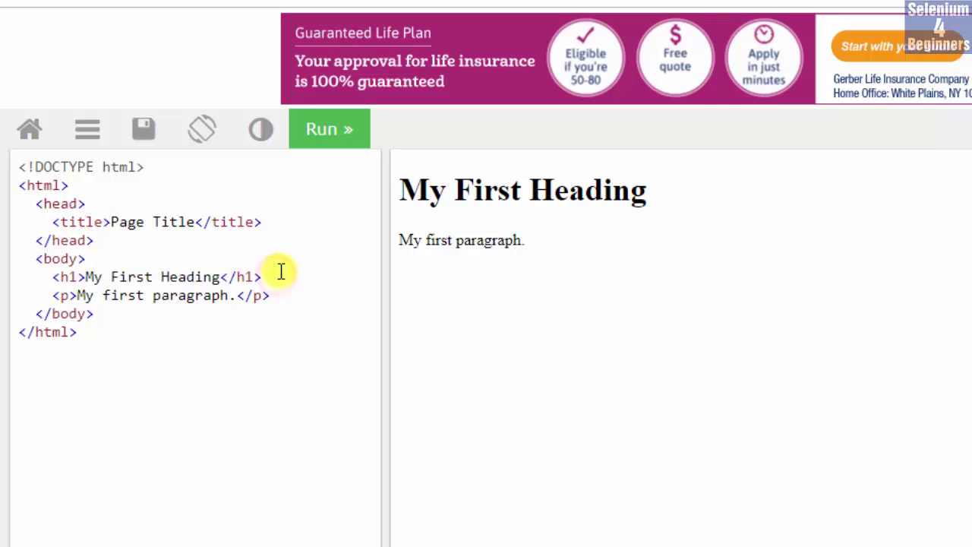
{"action": "key", "text": "Return"}
{"action": "key", "text": "ctrl+v"}
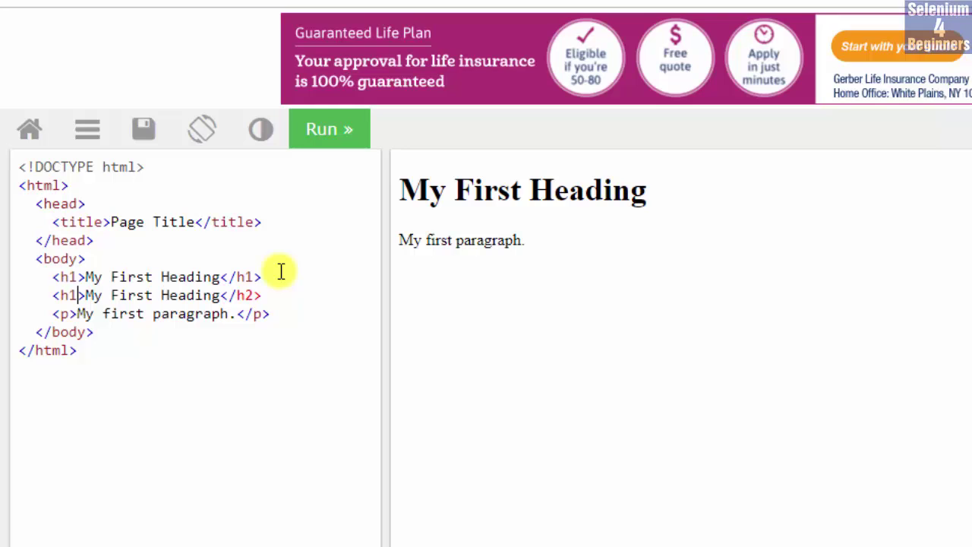
{"action": "key", "text": "BackSpace"}
{"action": "type", "text": "2>My Second"}
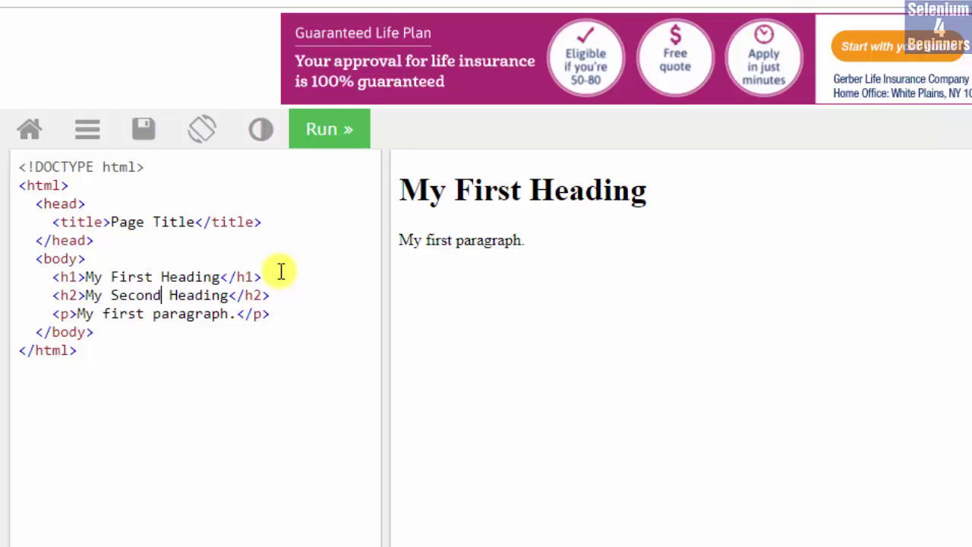
{"action": "left_click", "coordinate": [311, 127]}
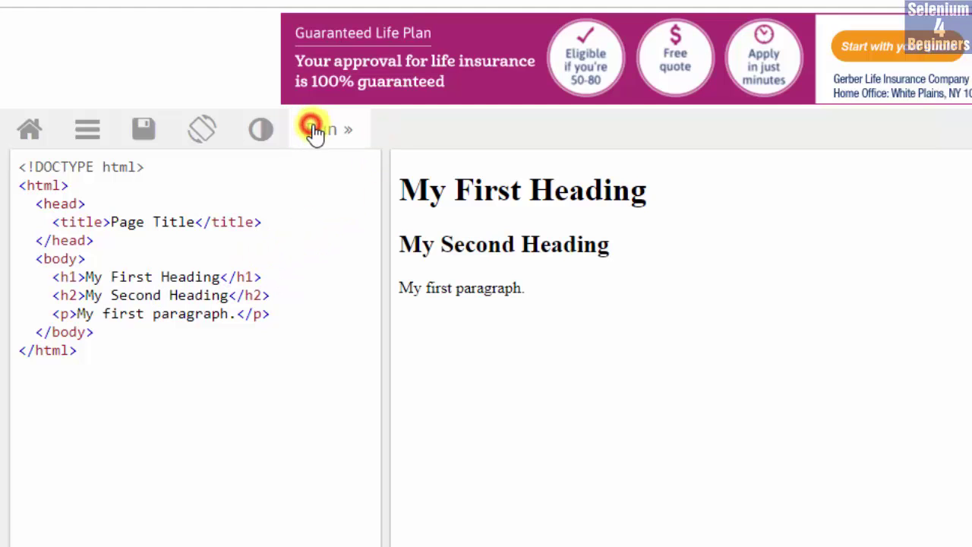
{"action": "left_click_drag", "start_coordinate": [611, 244], "coordinate": [400, 242]}
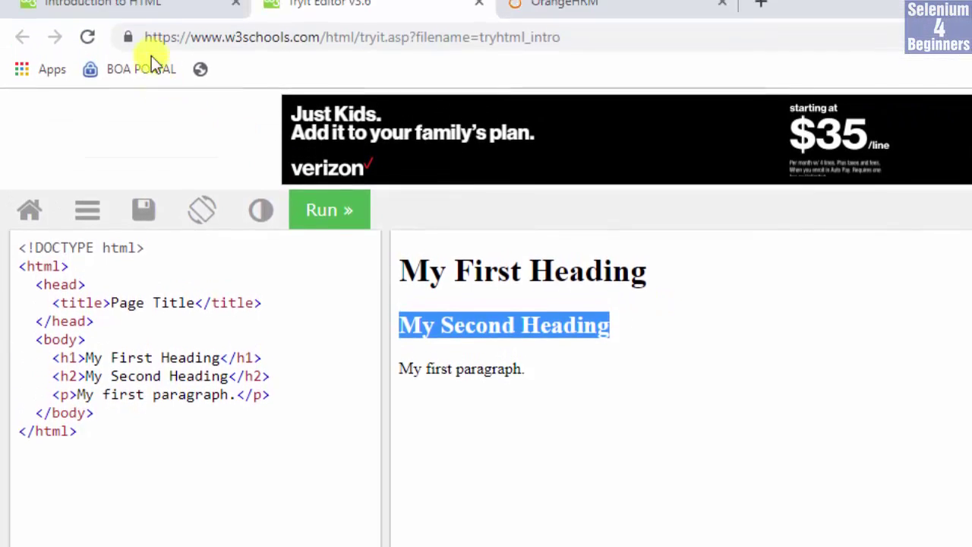
Open the HTML Elements lesson in the tutorial and highlight the start and end tag definition and the tagname syntax example
{"action": "left_click", "coordinate": [131, 8]}
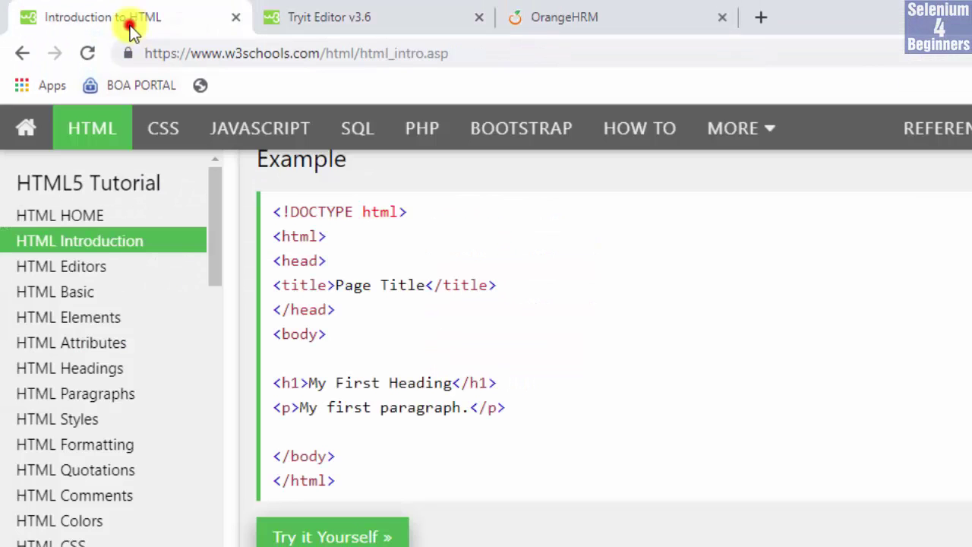
{"action": "left_click", "coordinate": [163, 295]}
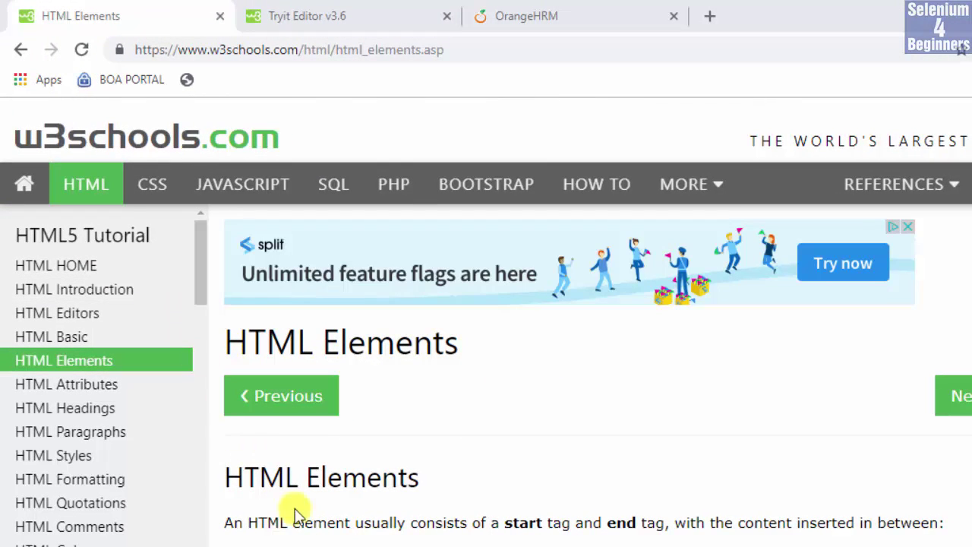
{"action": "scroll", "coordinate": [410, 372], "scroll_direction": "down", "scroll_amount": 3}
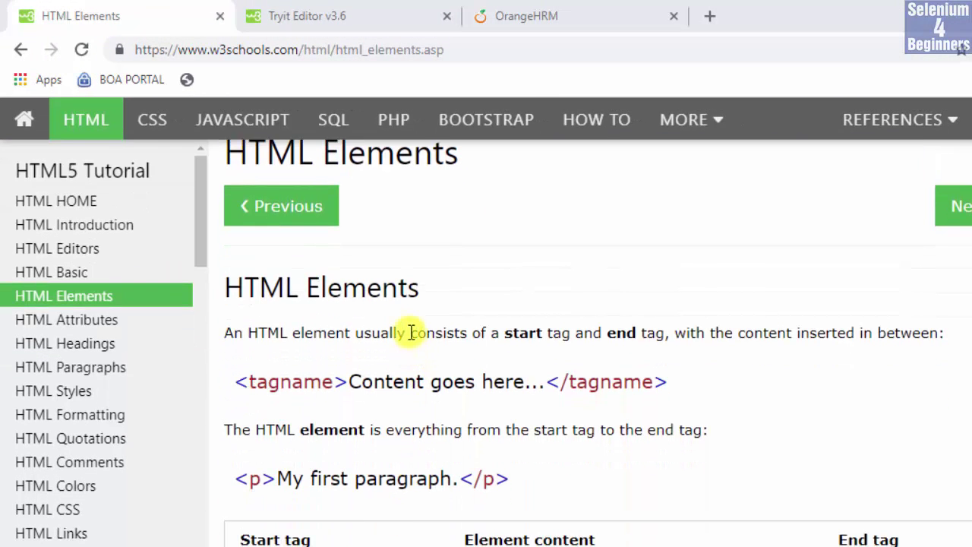
{"action": "left_click_drag", "start_coordinate": [409, 332], "coordinate": [666, 332]}
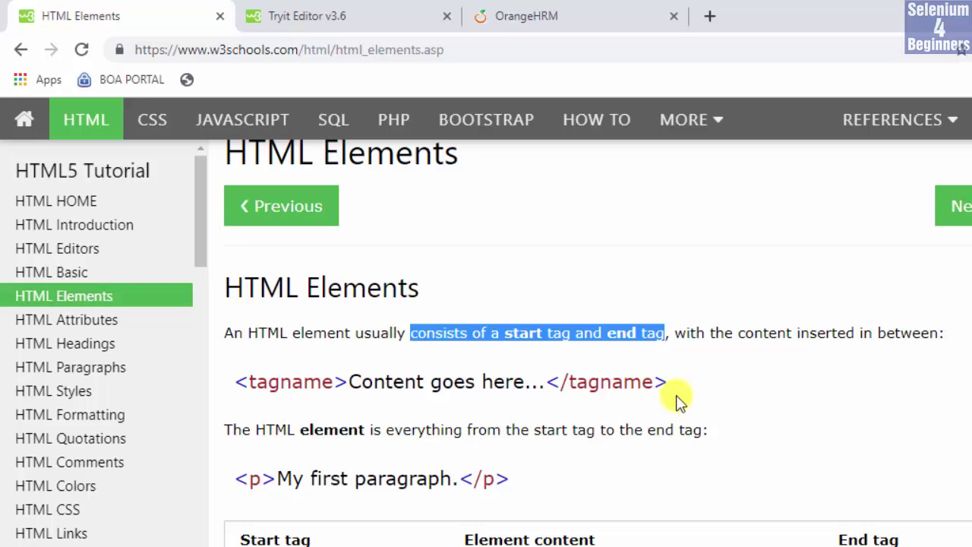
{"action": "left_click_drag", "start_coordinate": [668, 382], "coordinate": [233, 383]}
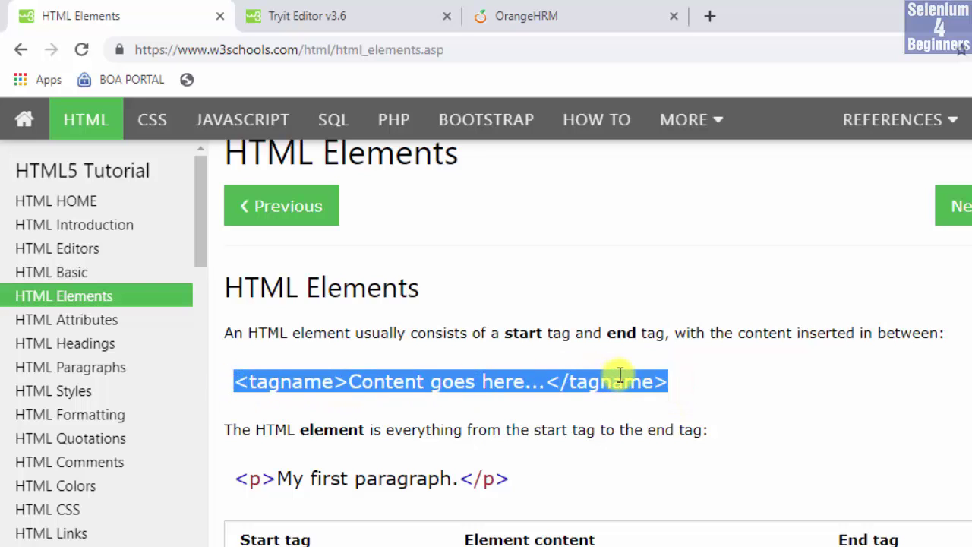
{"action": "left_click", "coordinate": [701, 399]}
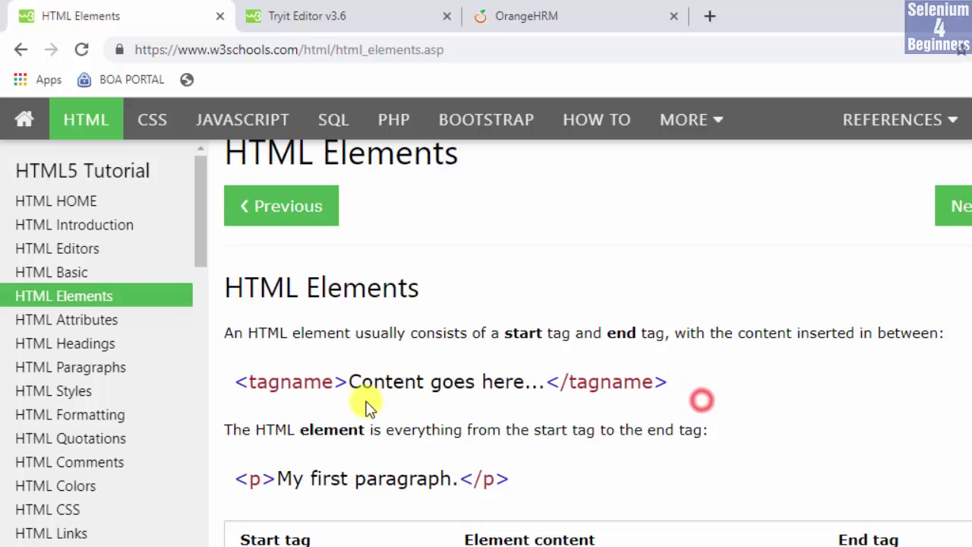
Highlight the start tag, the end tag and the end tag's slash in the tagname syntax example
{"action": "left_click_drag", "start_coordinate": [347, 381], "coordinate": [233, 382]}
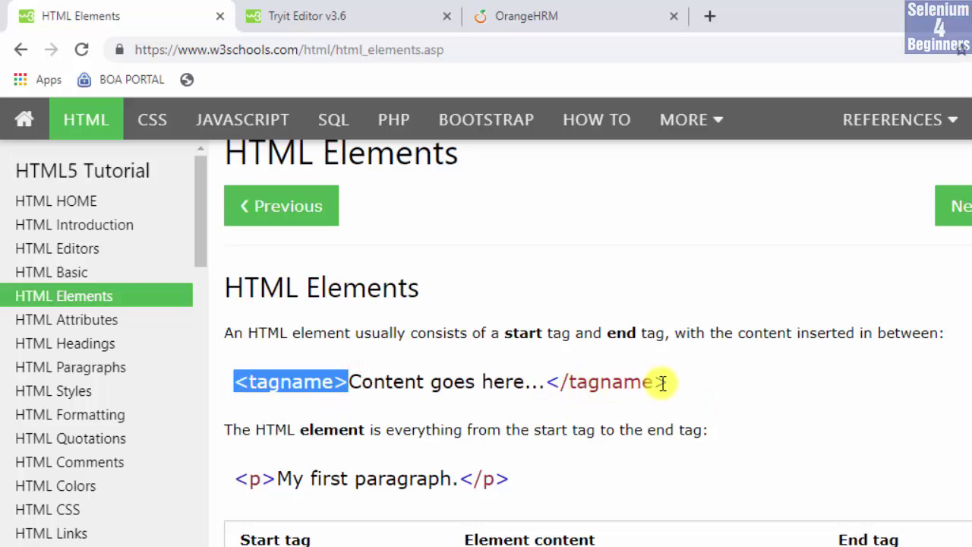
{"action": "left_click_drag", "start_coordinate": [665, 381], "coordinate": [544, 382]}
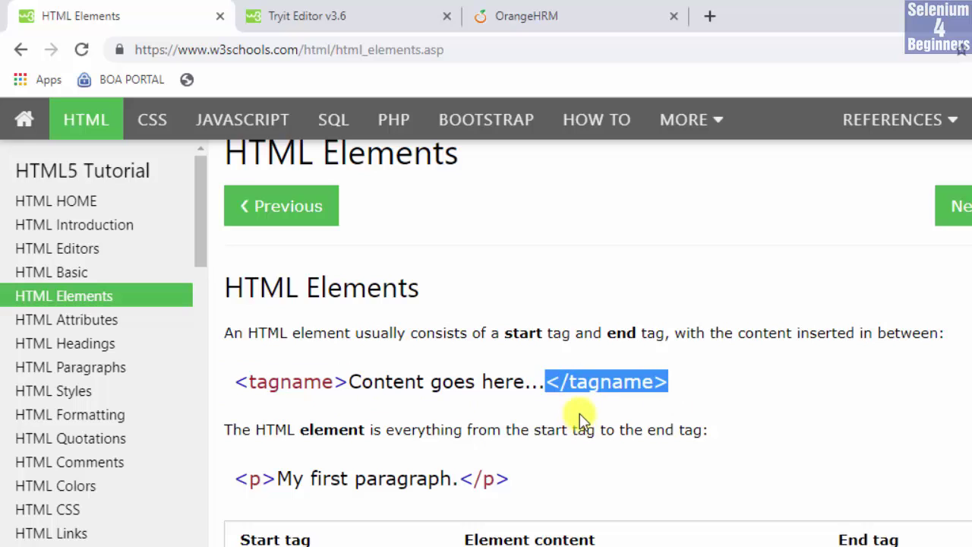
{"action": "double_click", "coordinate": [565, 382]}
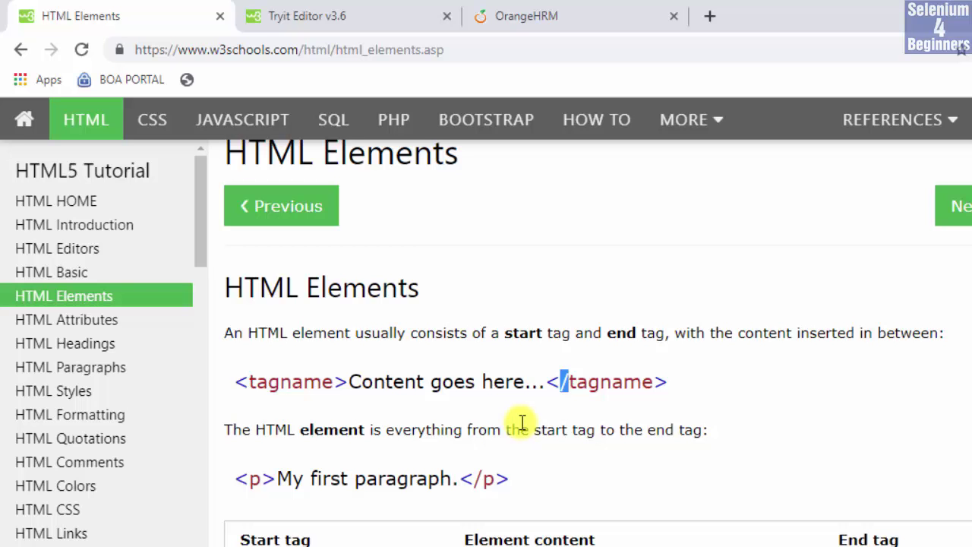
Examine the table of start tags, content and end tags, highlighting the <br> tag
{"action": "scroll", "coordinate": [516, 448], "scroll_direction": "down", "scroll_amount": 2}
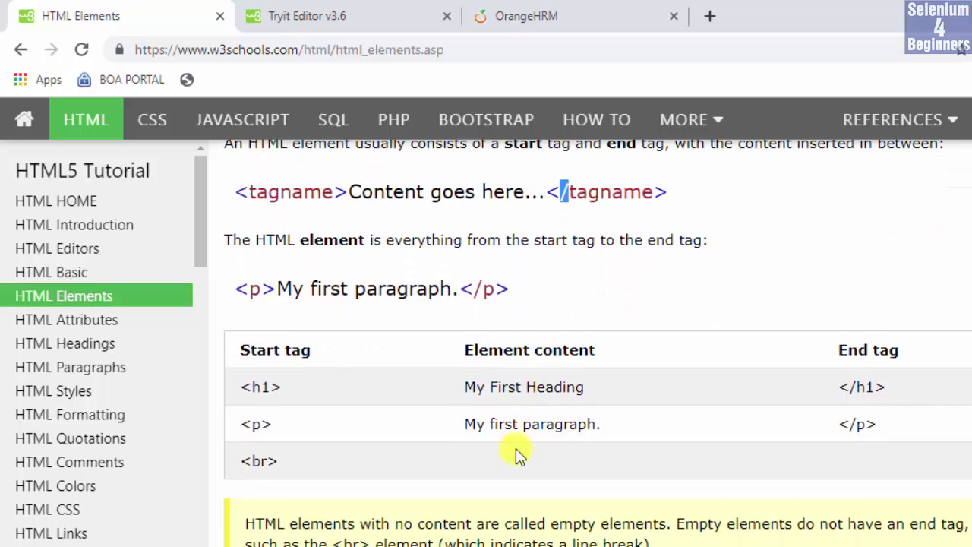
{"action": "scroll", "coordinate": [515, 448], "scroll_direction": "down", "scroll_amount": 1}
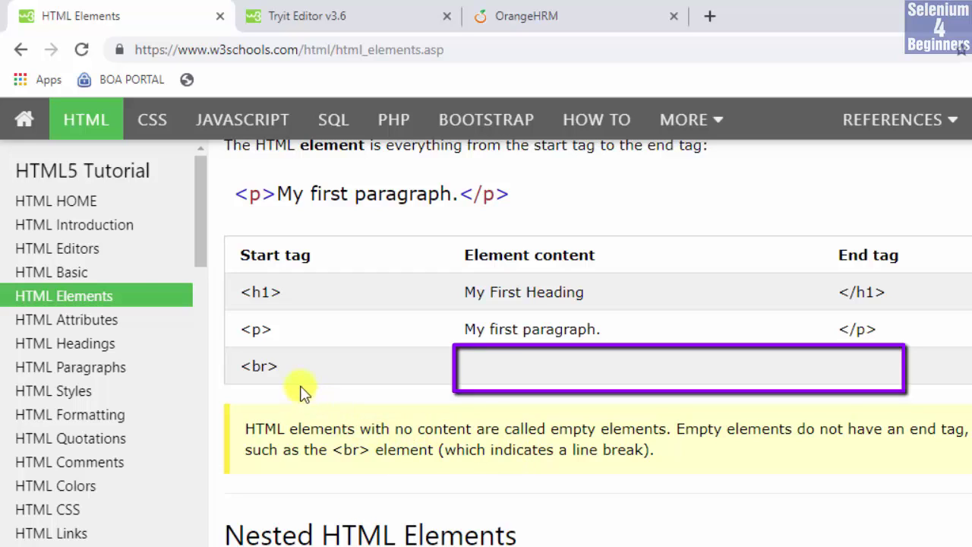
{"action": "left_click_drag", "start_coordinate": [295, 370], "coordinate": [249, 366]}
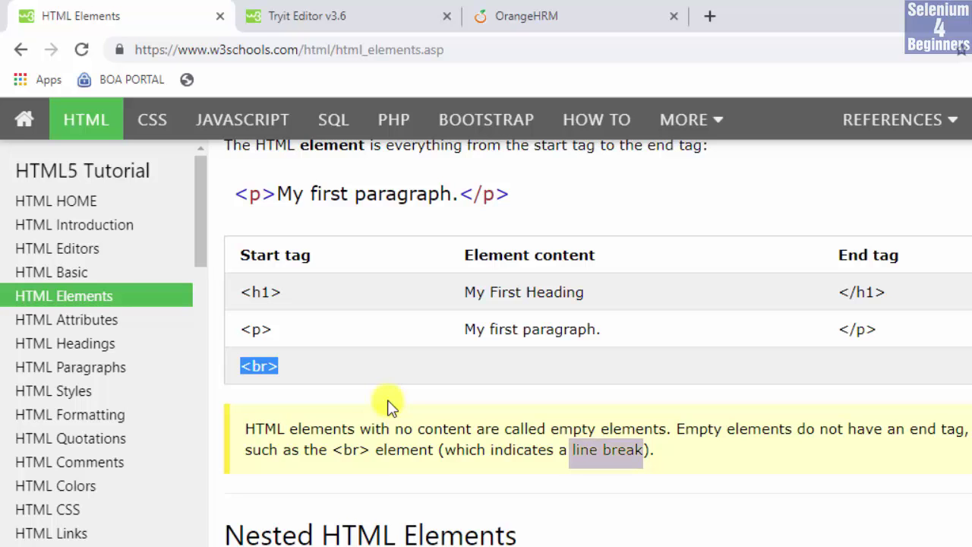
Open the HTML Attributes lesson and highlight what attributes provide and the name="value" pair format
{"action": "left_click", "coordinate": [114, 322]}
{"action": "scroll", "coordinate": [367, 471], "scroll_direction": "down", "scroll_amount": 3}
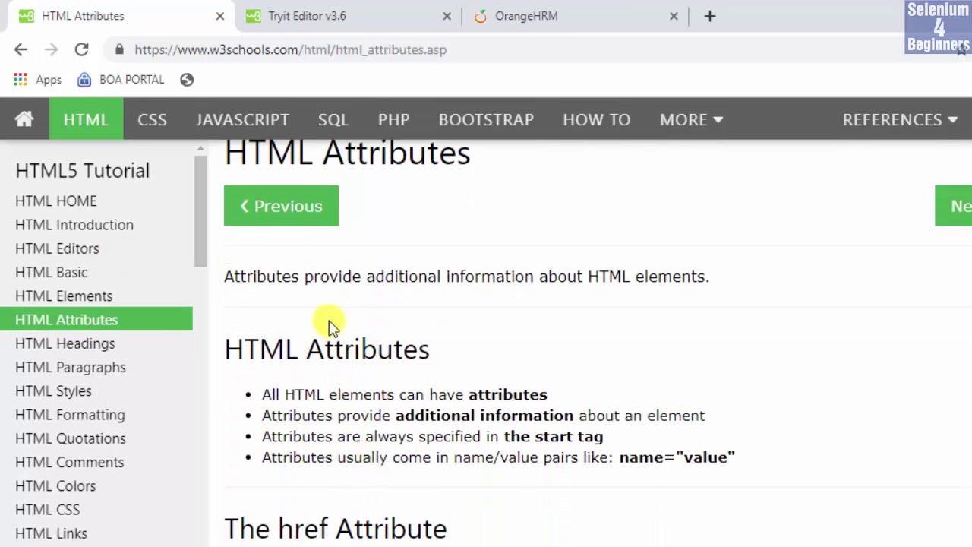
{"action": "left_click_drag", "start_coordinate": [303, 276], "coordinate": [712, 280]}
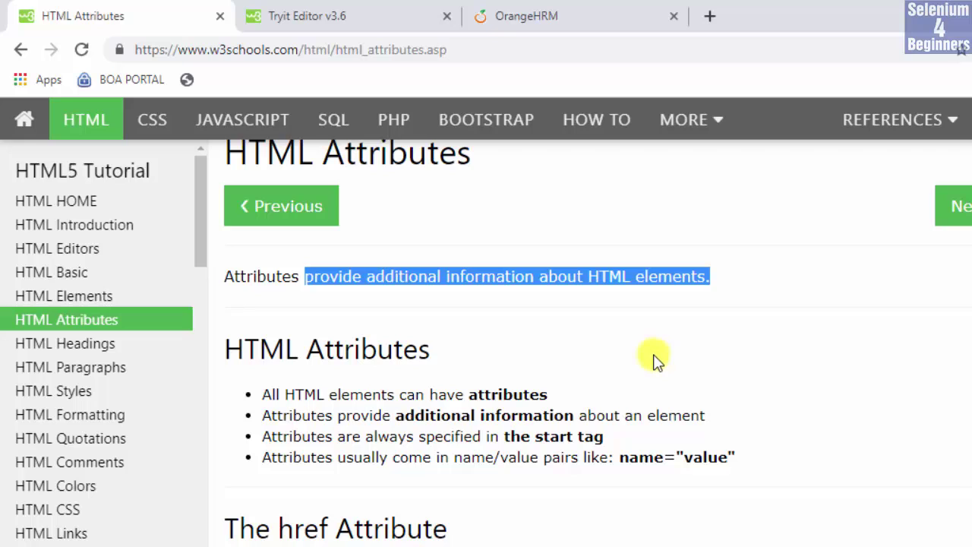
{"action": "left_click_drag", "start_coordinate": [734, 457], "coordinate": [617, 459]}
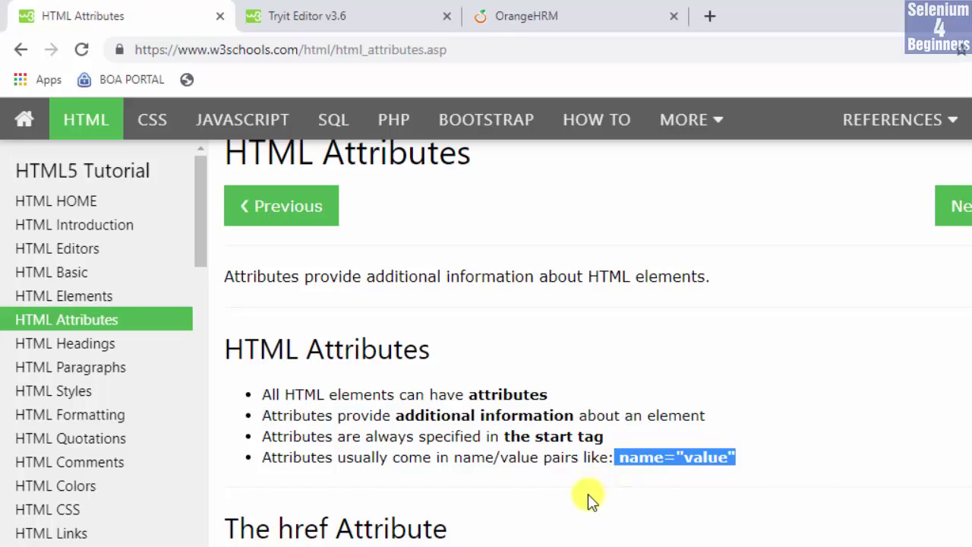
{"action": "scroll", "coordinate": [587, 493], "scroll_direction": "down", "scroll_amount": 4}
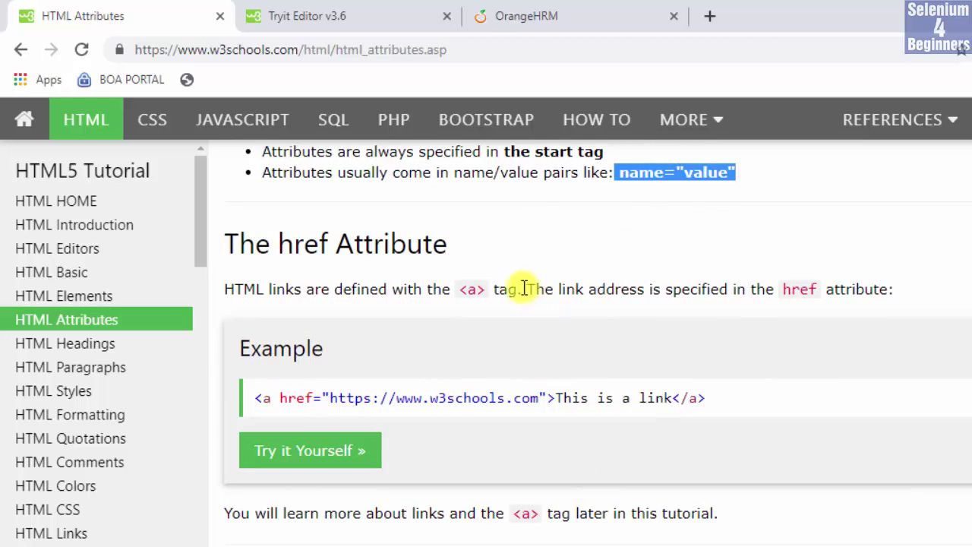
Highlight the <a> tag mention in the href section and the a and href parts of its link example
{"action": "left_click_drag", "start_coordinate": [520, 289], "coordinate": [460, 296]}
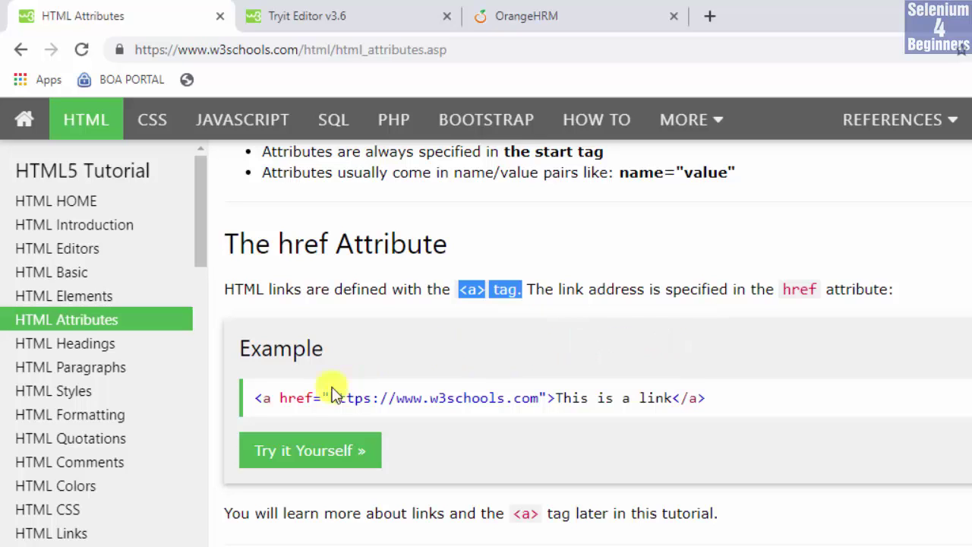
{"action": "double_click", "coordinate": [265, 397]}
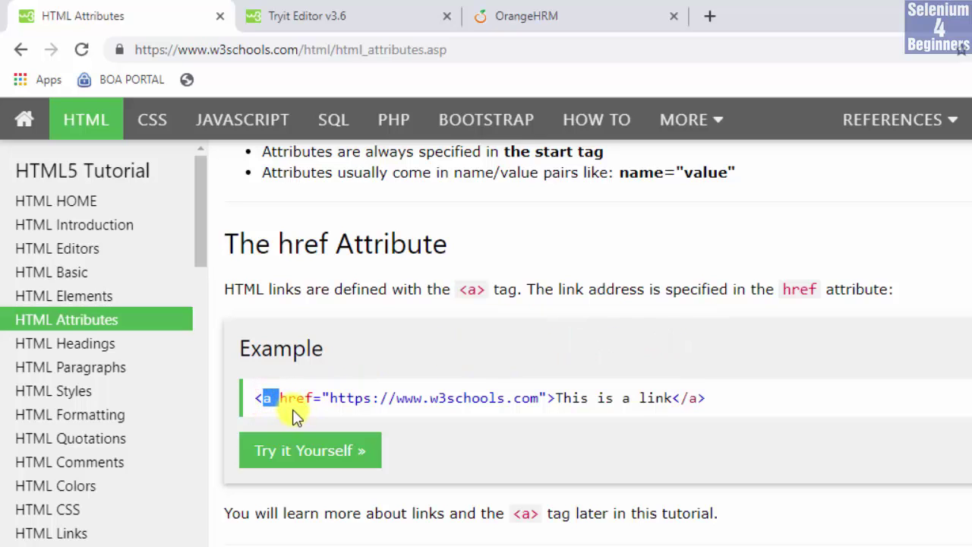
{"action": "double_click", "coordinate": [295, 397]}
In the href example's Tryit editor, change the link text to "This is a link to W3", run it and follow the link
{"action": "left_click", "coordinate": [291, 449]}
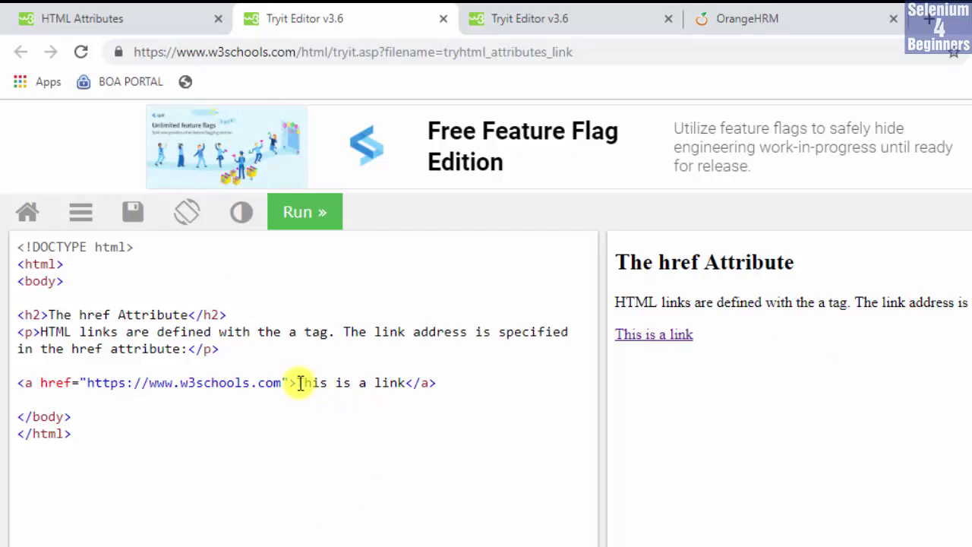
{"action": "left_click_drag", "start_coordinate": [289, 383], "coordinate": [149, 384]}
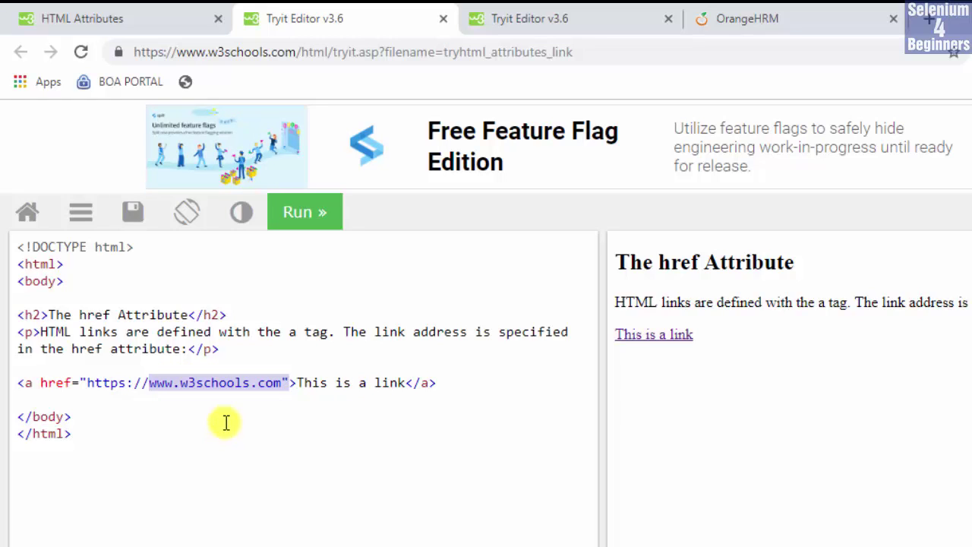
{"action": "left_click", "coordinate": [404, 383]}
{"action": "type", "text": "to W3"}
{"action": "left_click", "coordinate": [308, 217]}
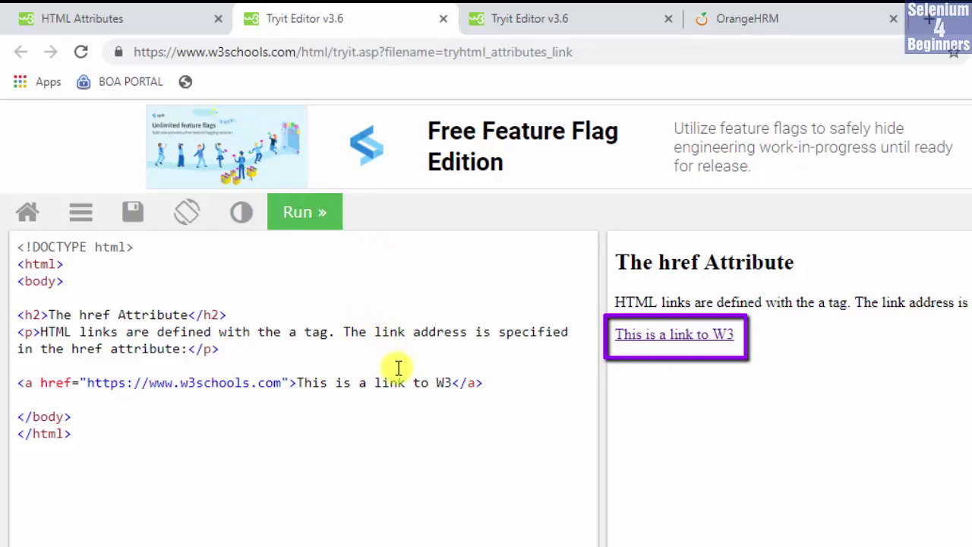
{"action": "left_click", "coordinate": [673, 334]}
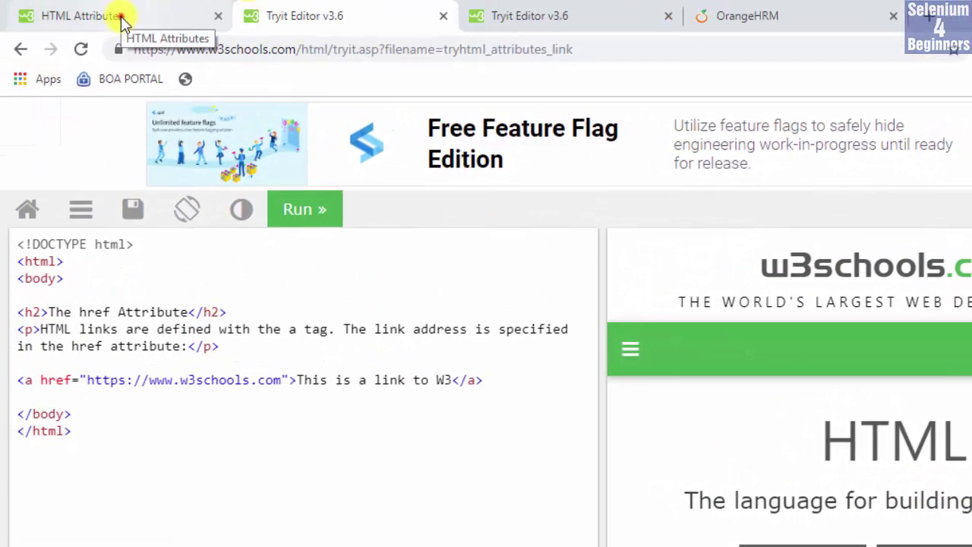
Return to the HTML Attributes lesson and highlight the href Attribute and src Attribute headings
{"action": "left_click", "coordinate": [119, 15]}
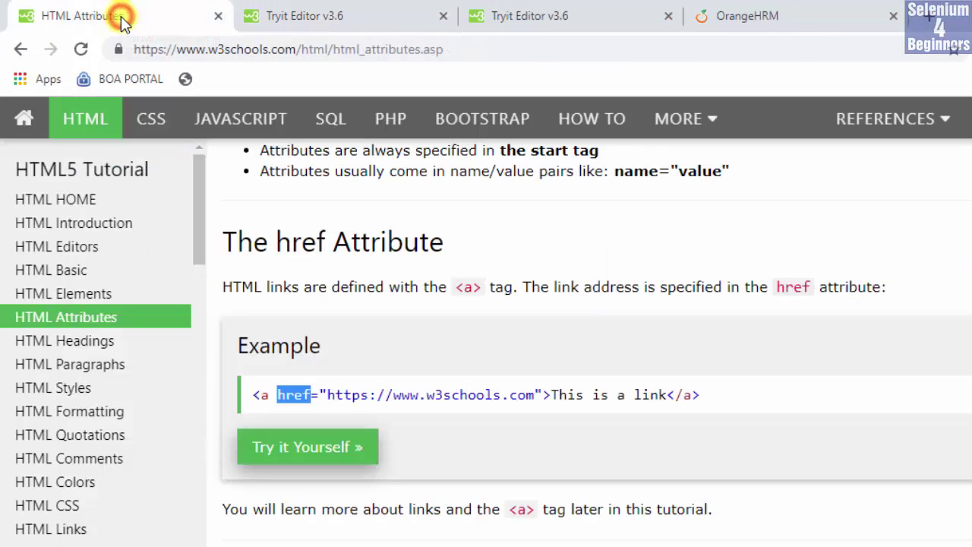
{"action": "left_click_drag", "start_coordinate": [449, 241], "coordinate": [213, 241]}
{"action": "scroll", "coordinate": [445, 412], "scroll_direction": "down", "scroll_amount": 3}
{"action": "left_click_drag", "start_coordinate": [453, 294], "coordinate": [223, 288]}
Open the HTML Global Attributes reference and highlight "any HTML element" in the introduction
{"action": "left_click", "coordinate": [197, 227]}
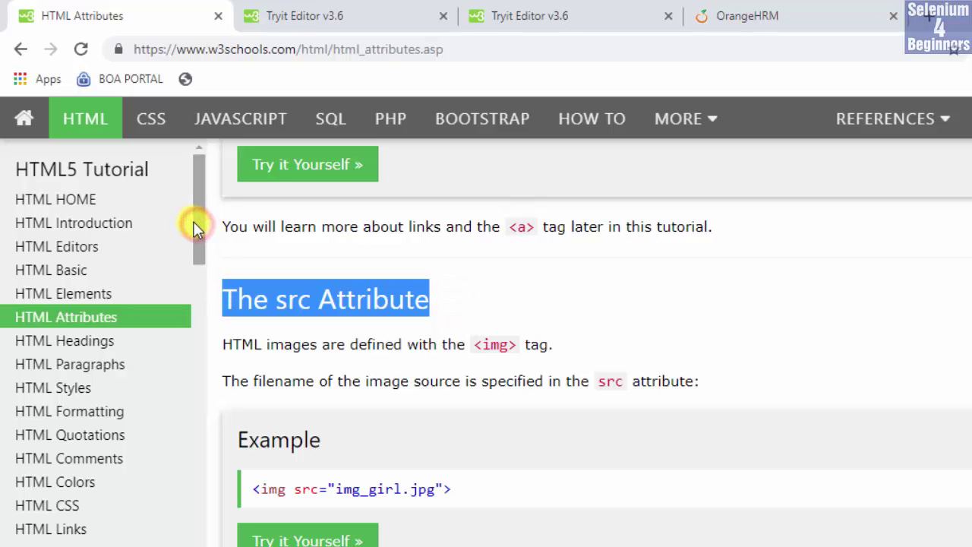
{"action": "key", "text": "End"}
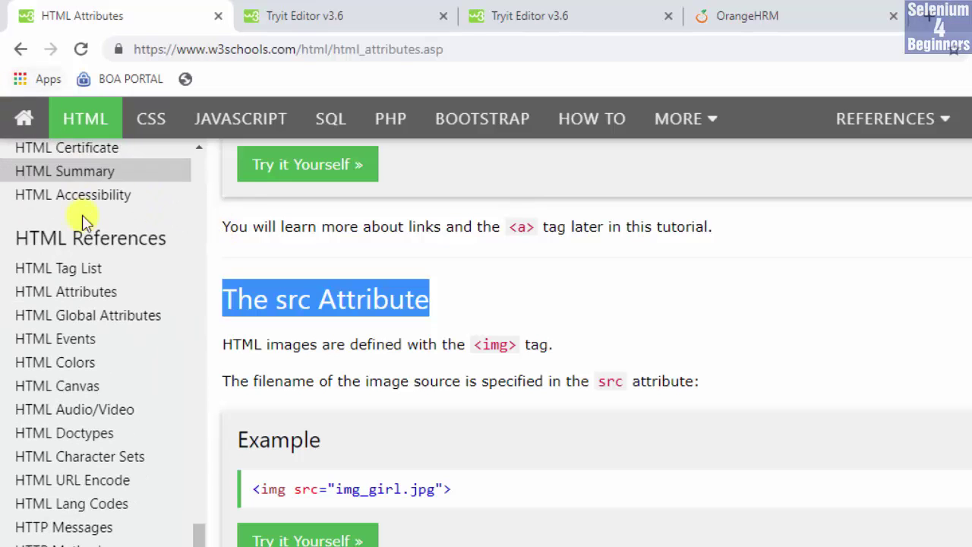
{"action": "left_click", "coordinate": [126, 318]}
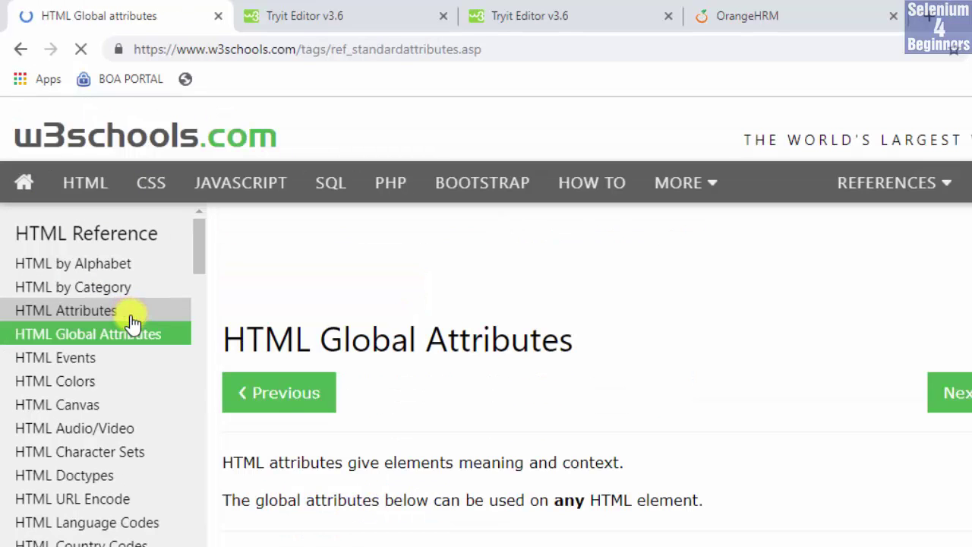
{"action": "scroll", "coordinate": [538, 434], "scroll_direction": "down", "scroll_amount": 1}
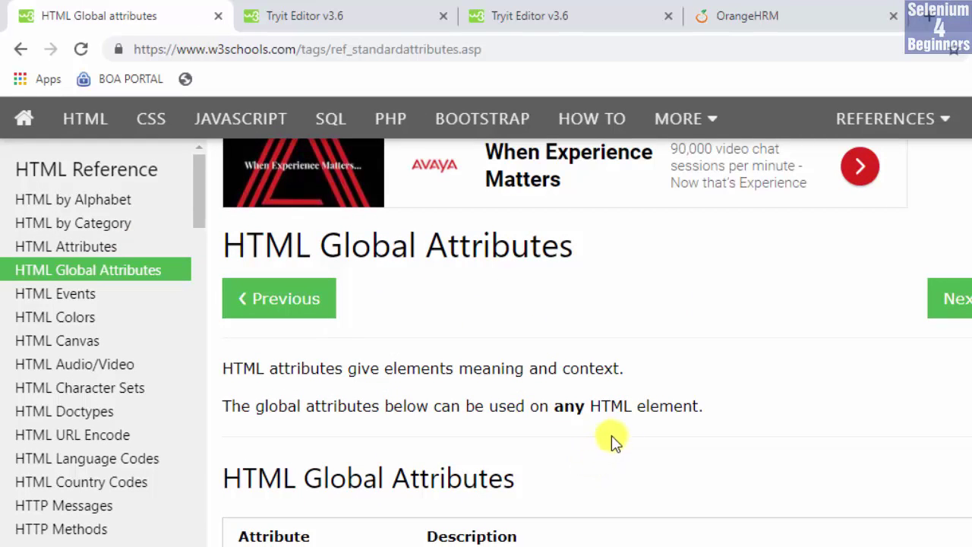
{"action": "left_click_drag", "start_coordinate": [714, 406], "coordinate": [552, 410]}
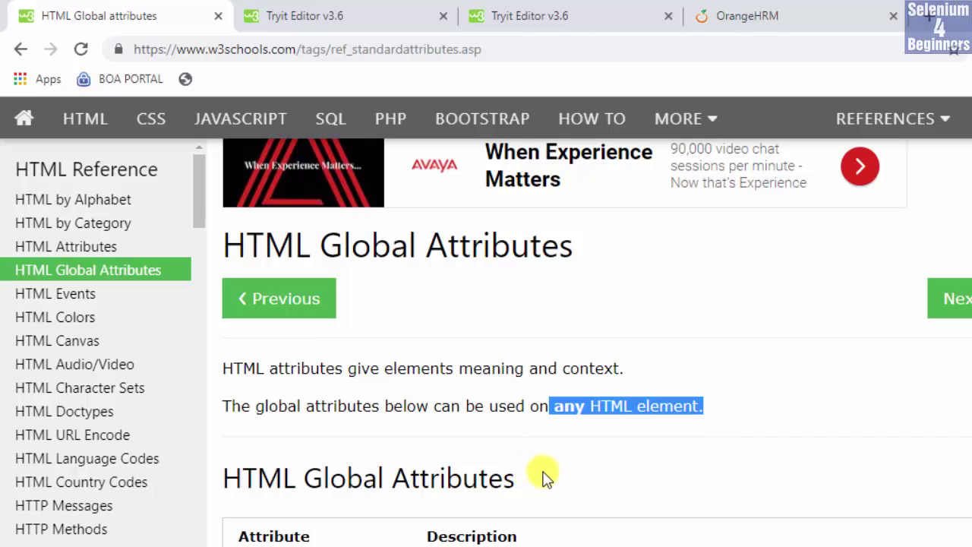
Highlight the descriptions of the class and id attributes in the global attributes table
{"action": "scroll", "coordinate": [553, 478], "scroll_direction": "down", "scroll_amount": 3}
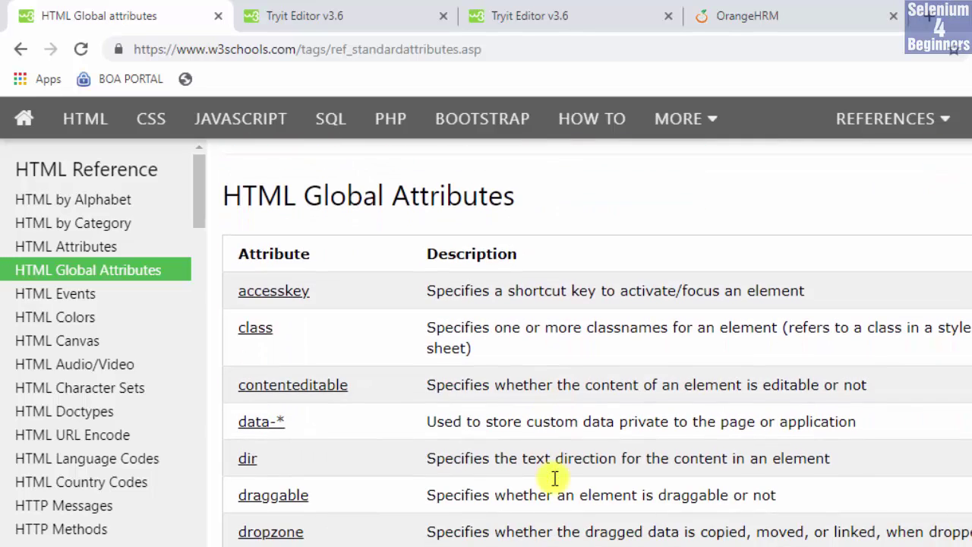
{"action": "left_click", "coordinate": [421, 329]}
{"action": "left_click_drag", "start_coordinate": [423, 328], "coordinate": [780, 329]}
{"action": "scroll", "coordinate": [591, 354], "scroll_direction": "down", "scroll_amount": 4}
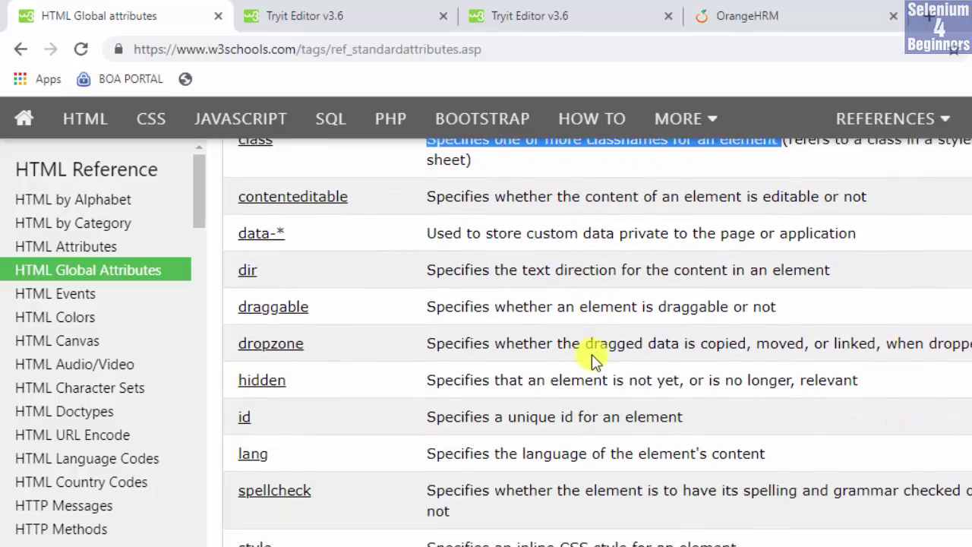
{"action": "left_click", "coordinate": [422, 327]}
{"action": "left_click_drag", "start_coordinate": [423, 328], "coordinate": [683, 334]}
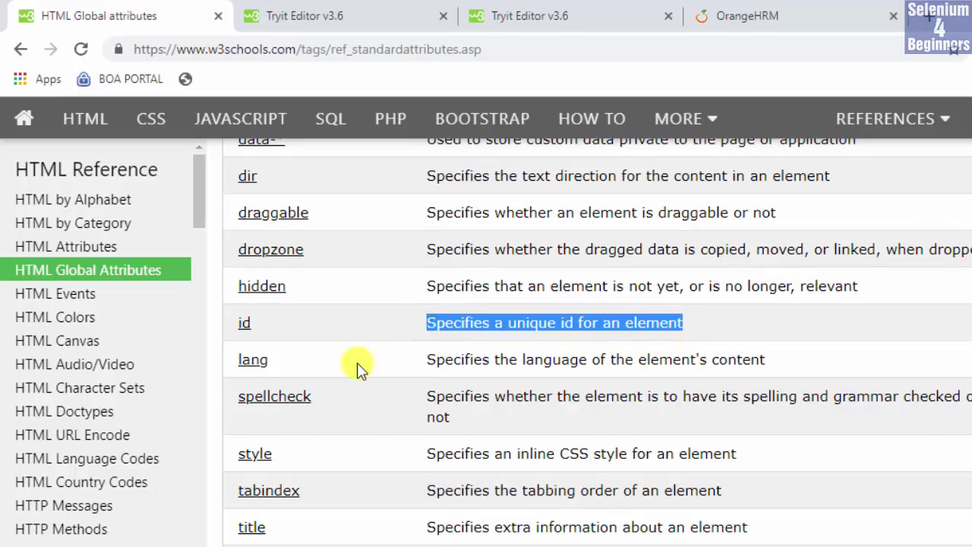
Search the HTML Attributes reference for "name" and highlight the name attribute's supported elements and description
{"action": "left_click", "coordinate": [110, 247]}
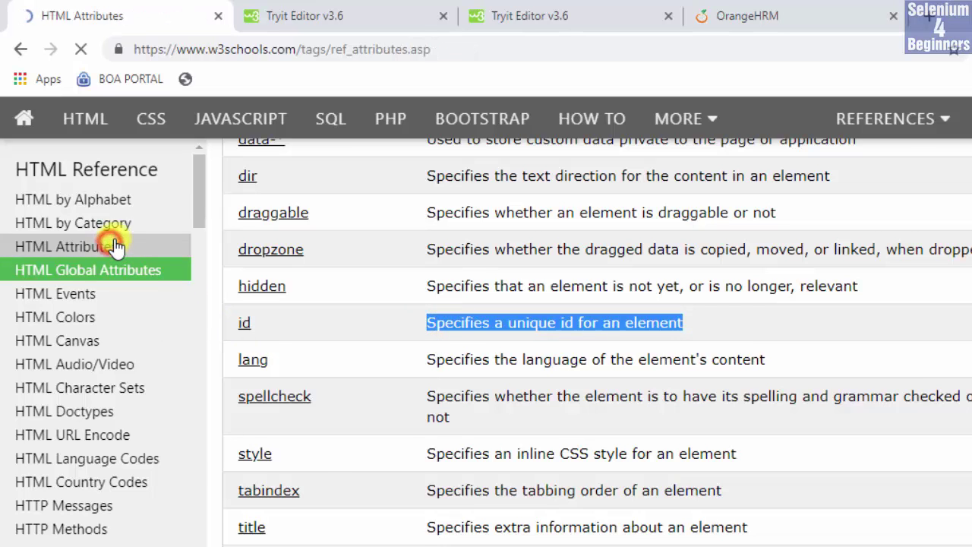
{"action": "key", "text": "ctrl+f"}
{"action": "type", "text": "name"}
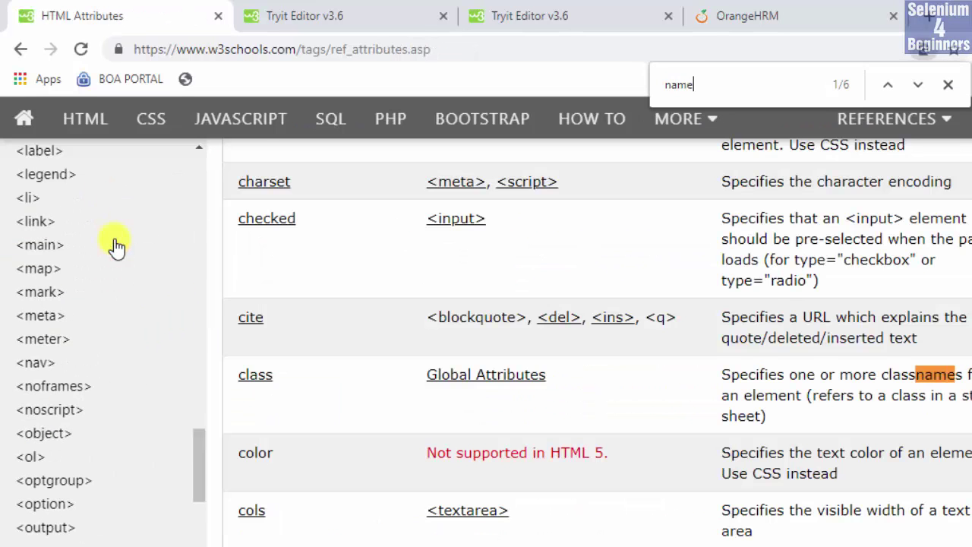
{"action": "key", "text": "Return"}
{"action": "key", "text": "Return"}
{"action": "key", "text": "Return"}
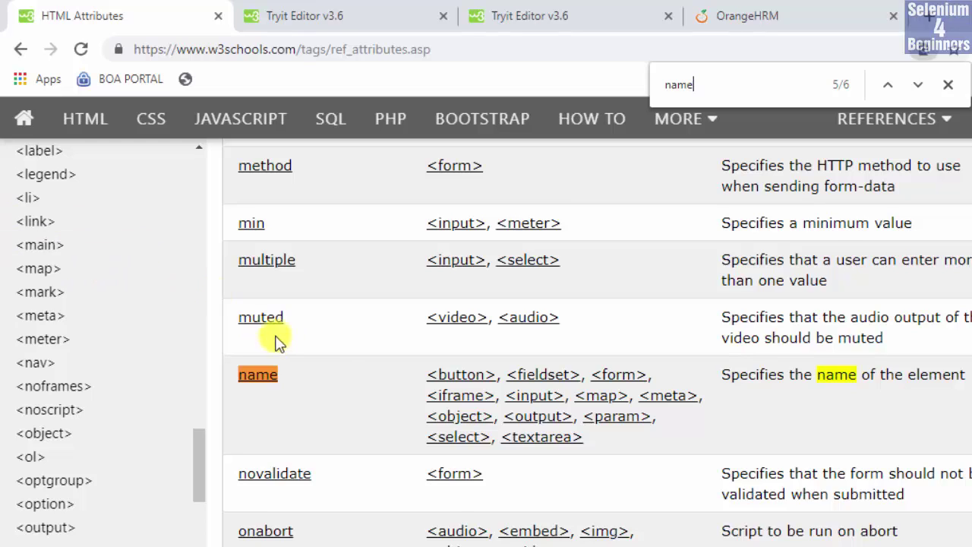
{"action": "left_click_drag", "start_coordinate": [397, 375], "coordinate": [615, 440]}
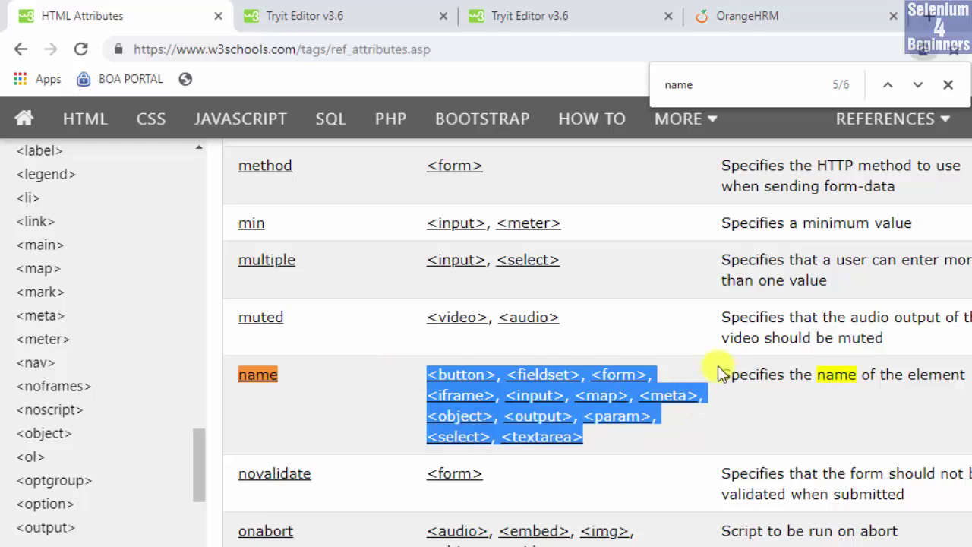
{"action": "left_click_drag", "start_coordinate": [718, 374], "coordinate": [914, 403]}
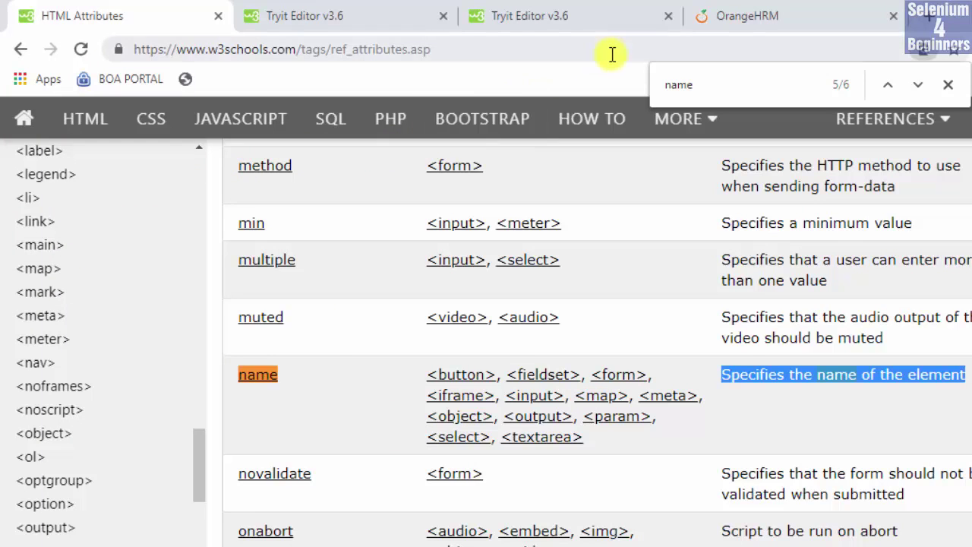
Switch to the OrangeHRM login page, inspect its HTML from the top and open the element search by string, selector or XPath
{"action": "left_click", "coordinate": [748, 19]}
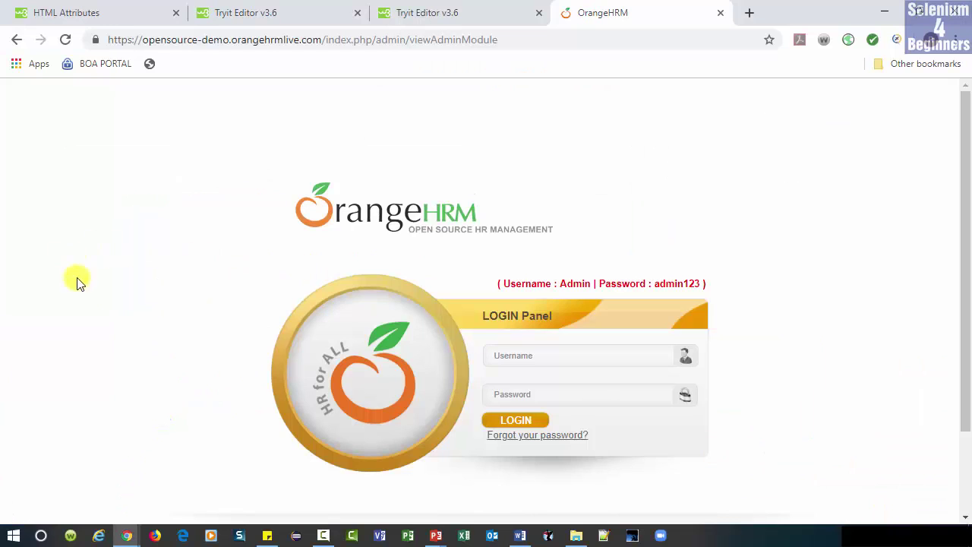
{"action": "right_click", "coordinate": [113, 336]}
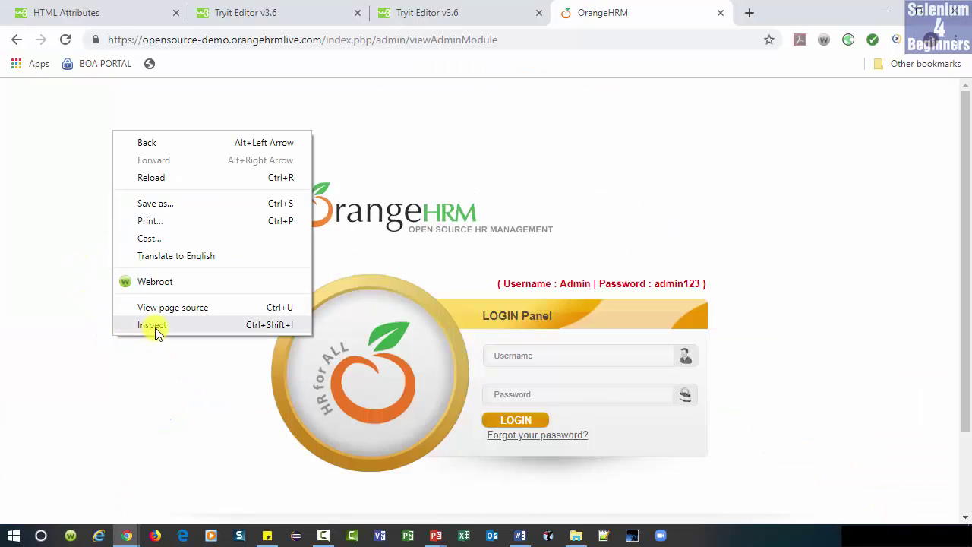
{"action": "left_click", "coordinate": [183, 326]}
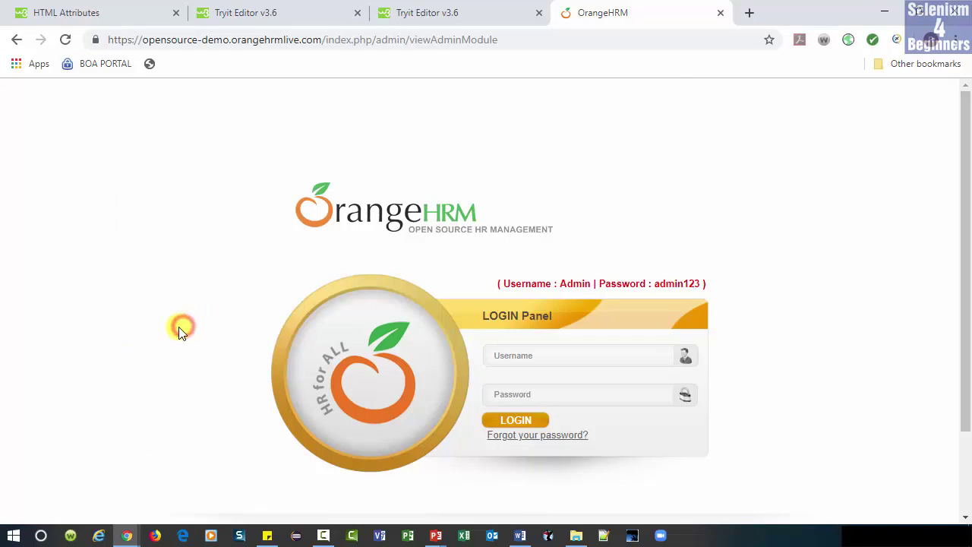
{"action": "scroll", "coordinate": [365, 399], "scroll_direction": "up", "scroll_amount": 3}
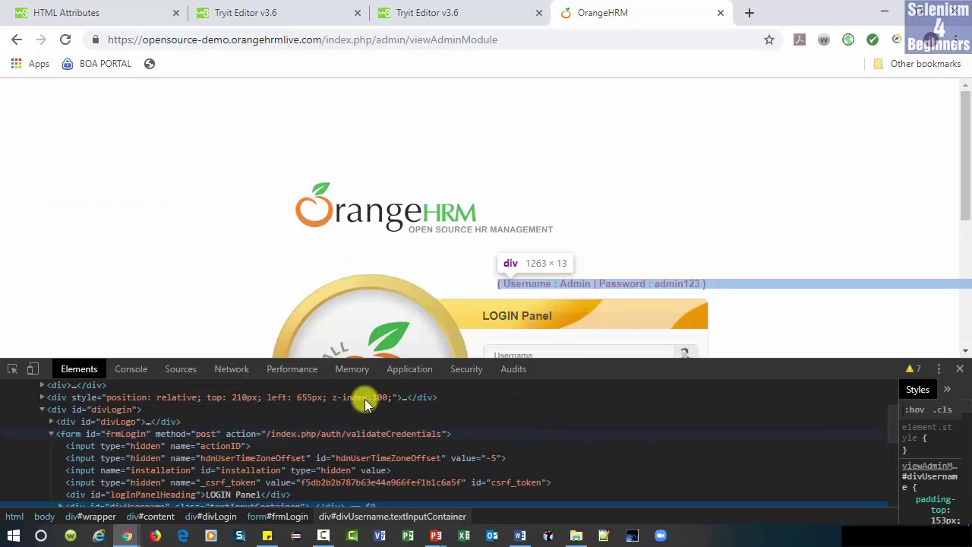
{"action": "scroll", "coordinate": [365, 399], "scroll_direction": "up", "scroll_amount": 1}
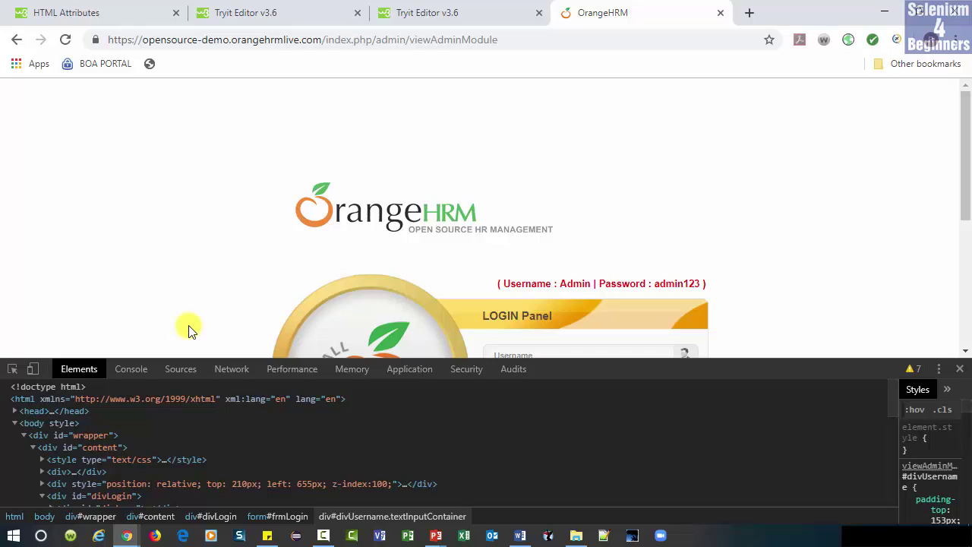
{"action": "key", "text": "ctrl+f"}
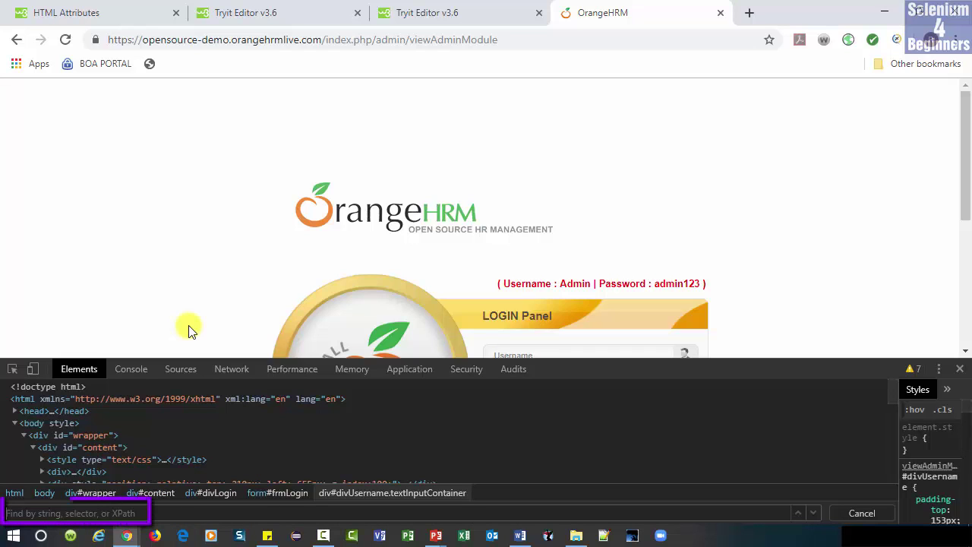